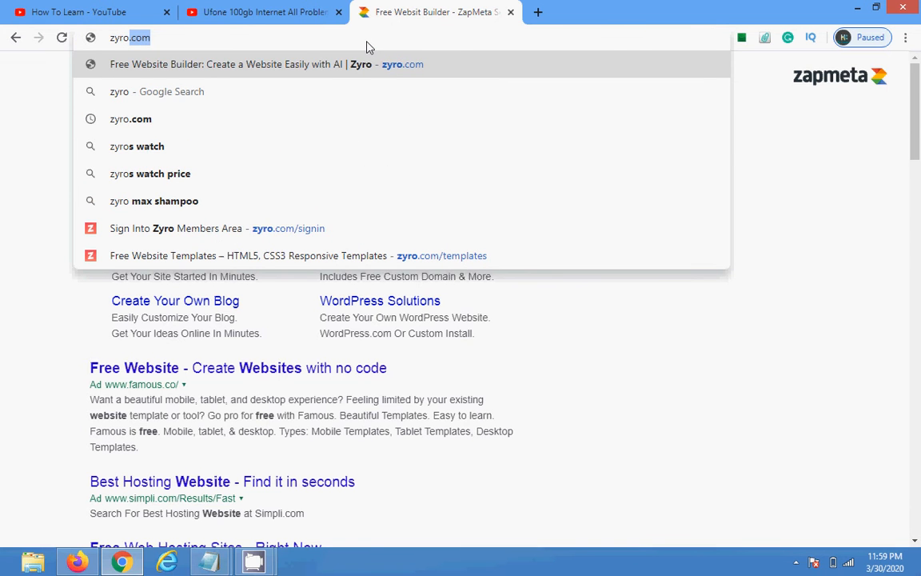
Step: Go to Zyro's free templates page and confirm the account is signed in
key(Down)
key(Down)
key(Down)
key(Down)
key(Down)
key(Down)
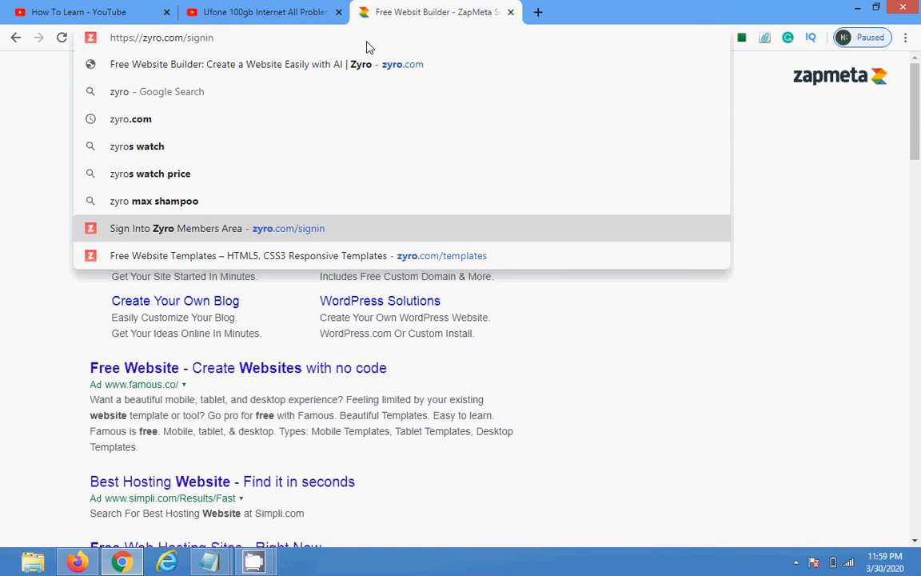
key(Down)
key(Return)
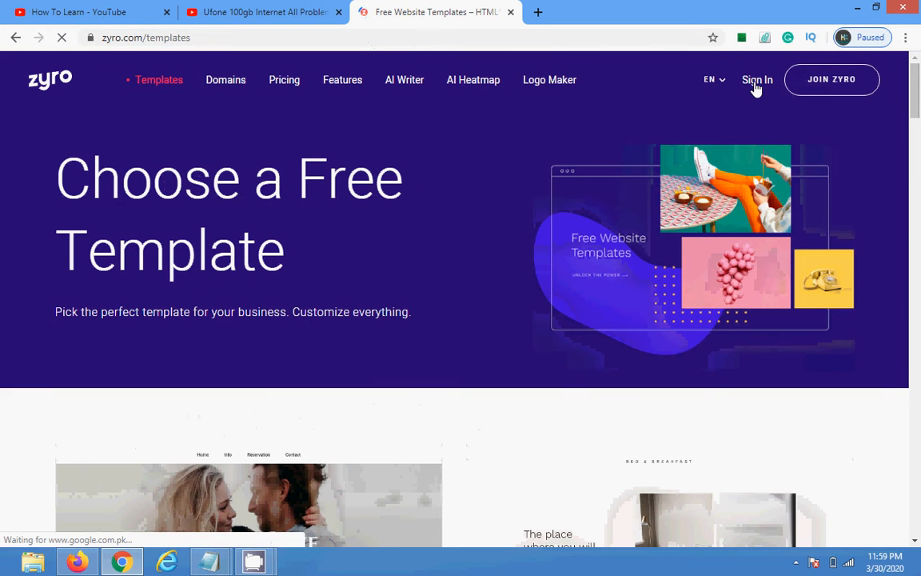
click(871, 87)
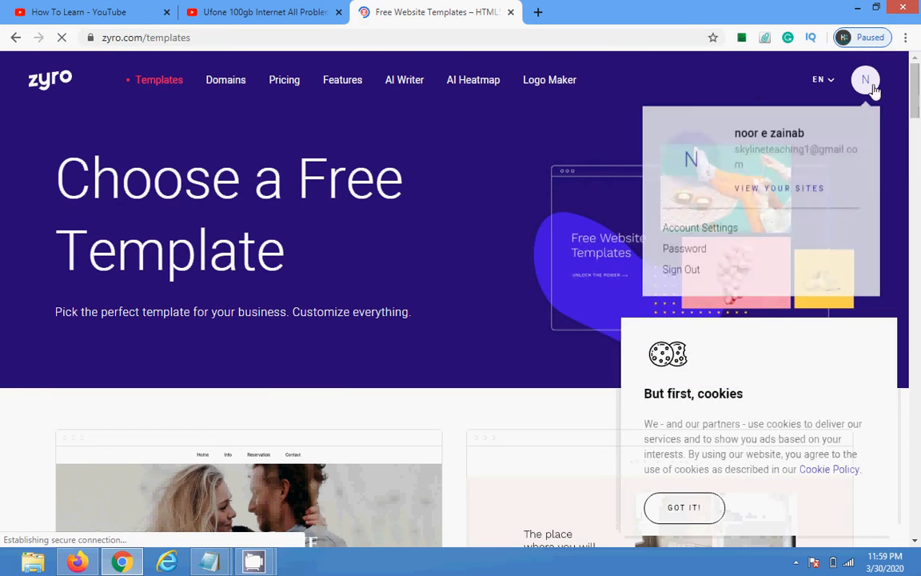
Step: Start building a new site from the Resume template
drag(919, 94, 920, 196)
mouse_move(652, 205)
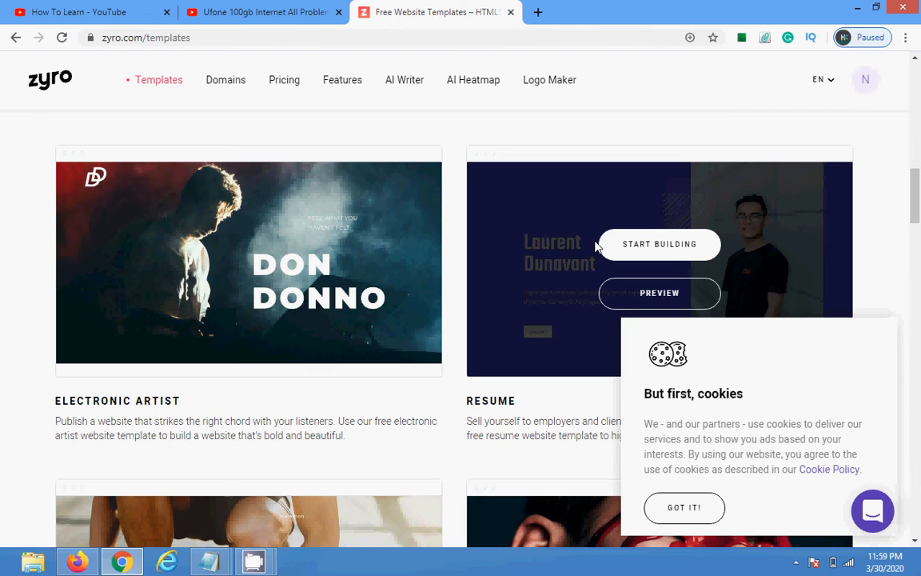
click(672, 238)
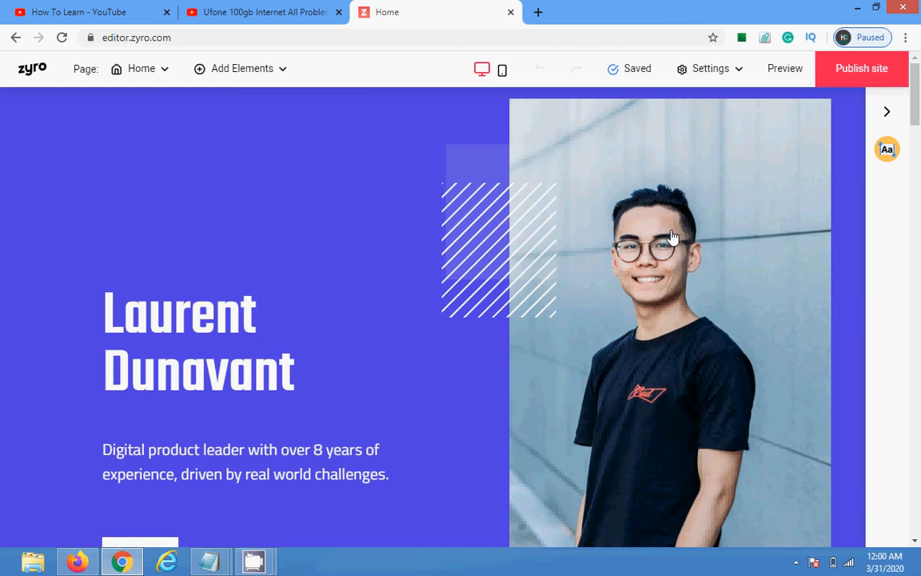
Step: Dismiss the Welcome to Zyro tour
drag(919, 97, 920, 102)
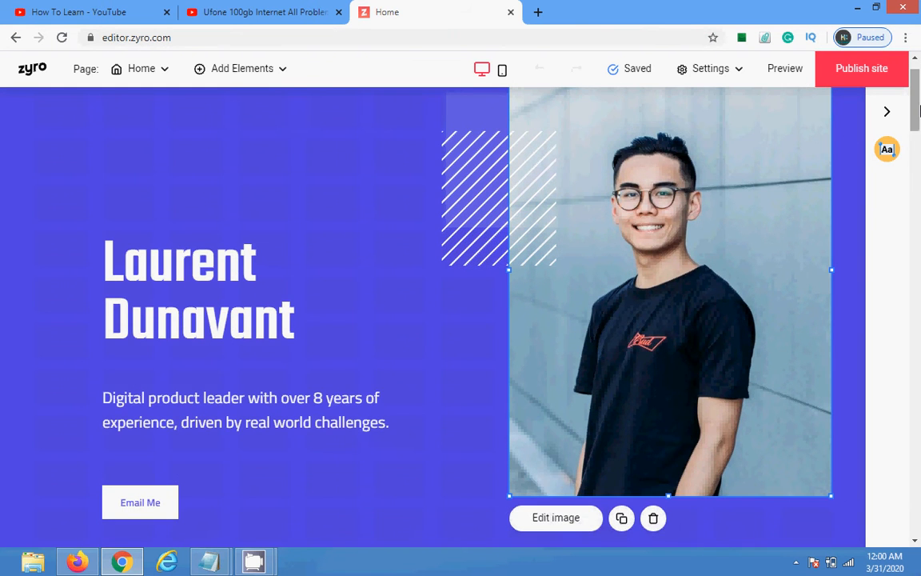
scroll(562, 326, down, 1)
click(562, 443)
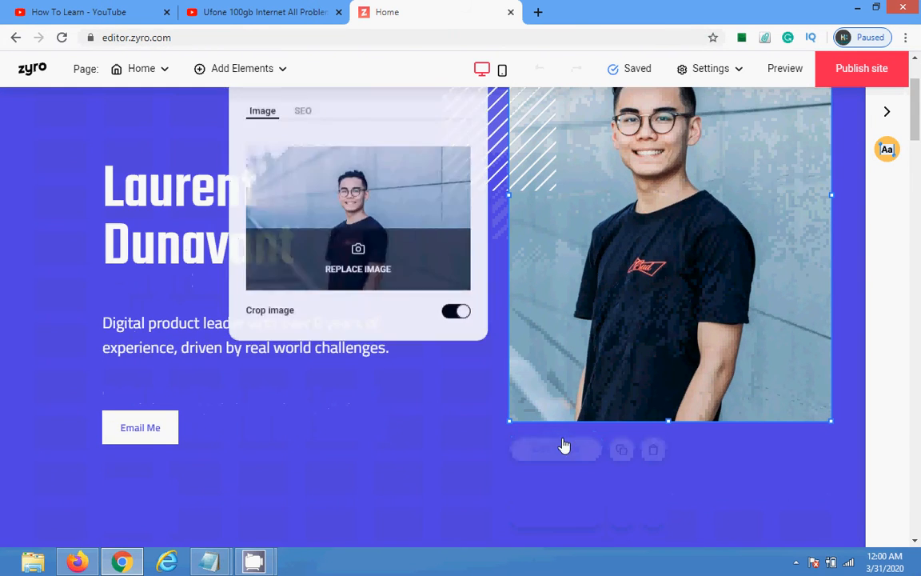
click(478, 403)
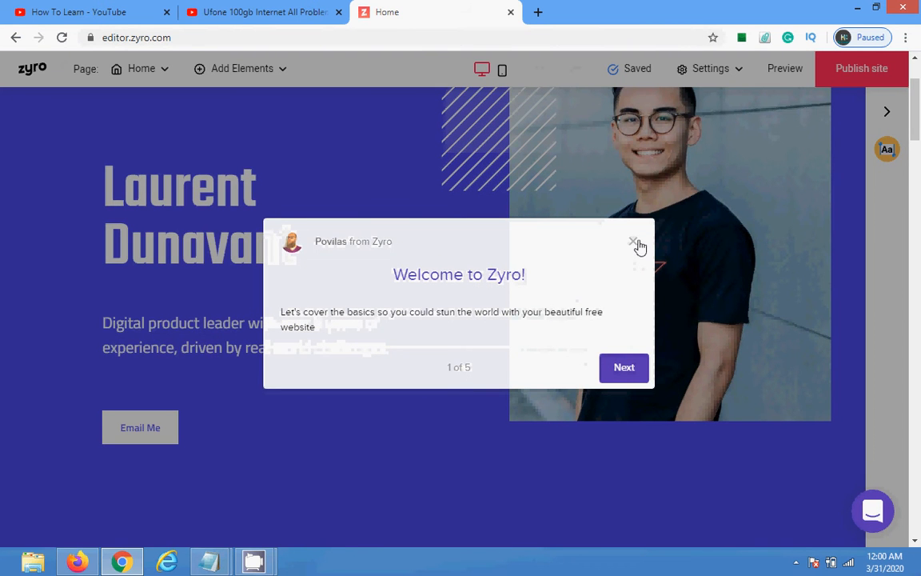
click(633, 242)
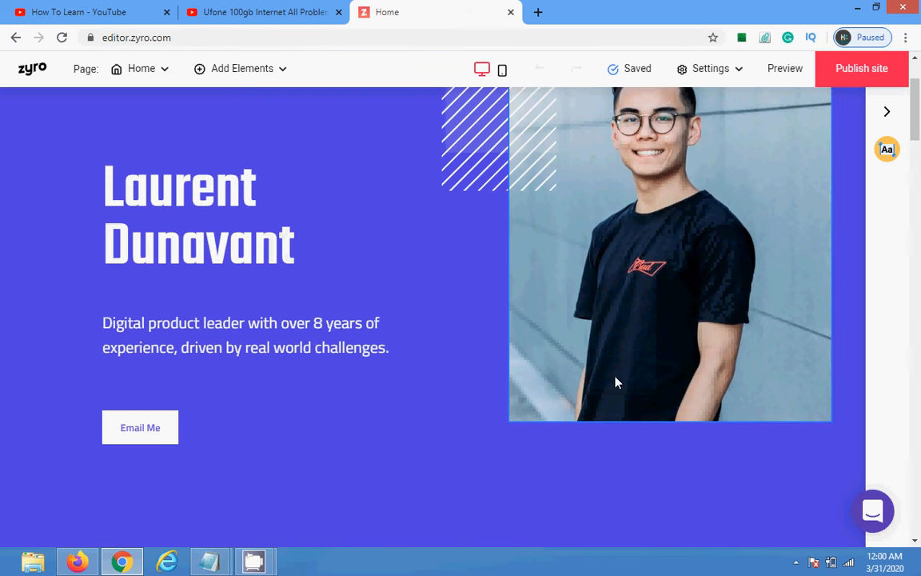
Step: Drag the striped decoration lower in the hero, beside the portrait photo
scroll(918, 164, up, 1)
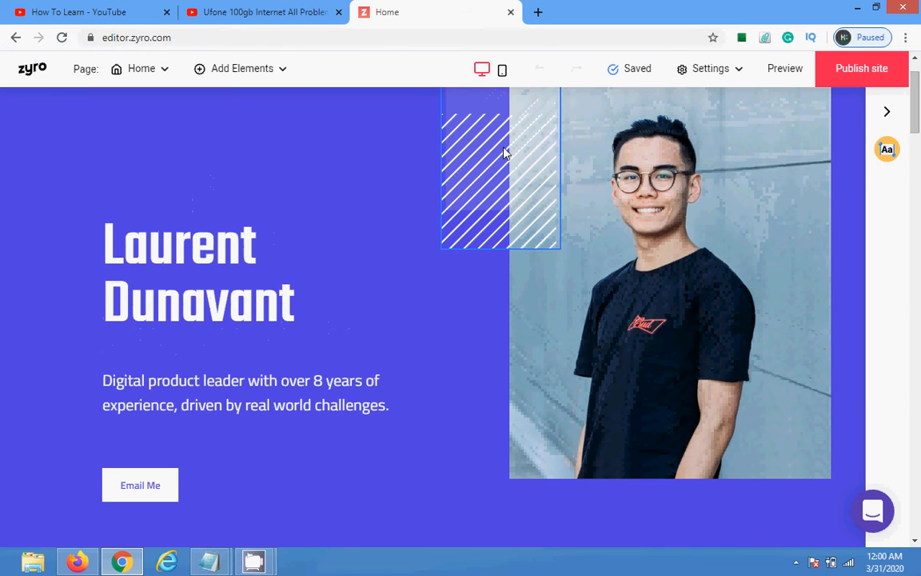
click(503, 146)
drag(500, 184, 491, 257)
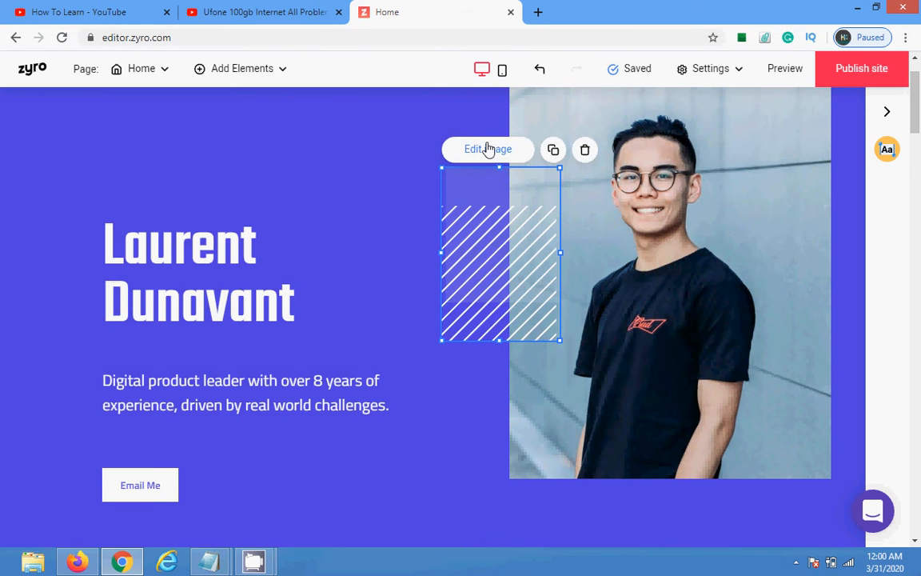
Step: Replace the striped decoration's picture with the free coffee cup photo and nudge it into place
click(487, 149)
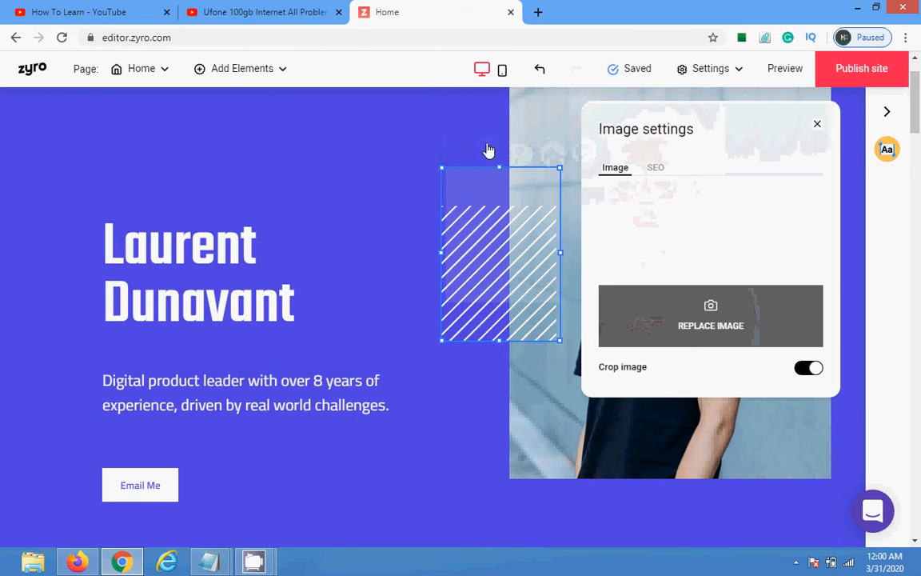
click(653, 167)
click(611, 168)
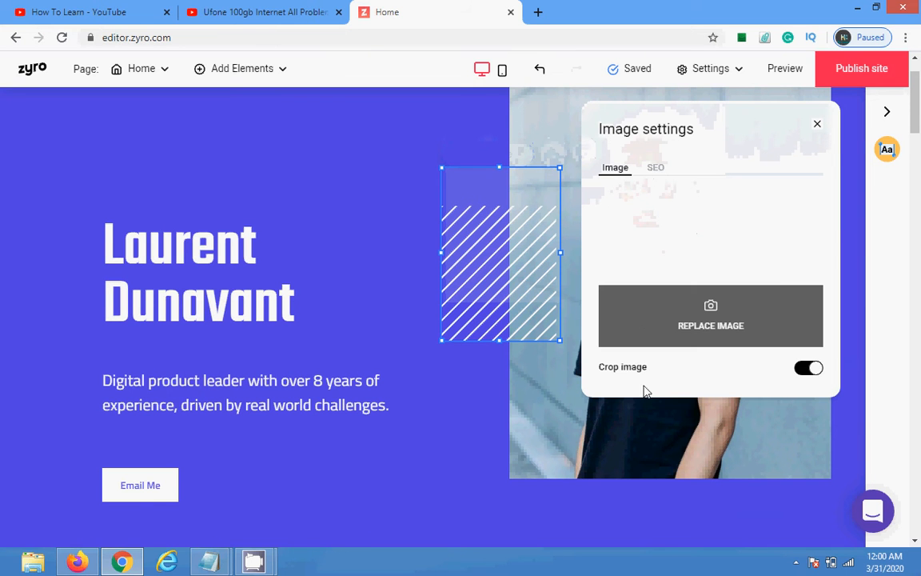
click(703, 325)
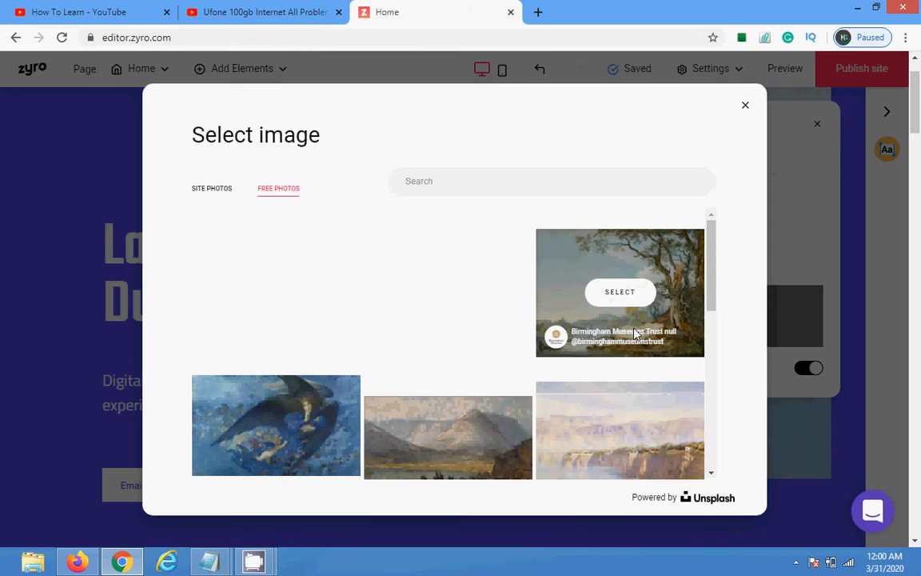
click(619, 293)
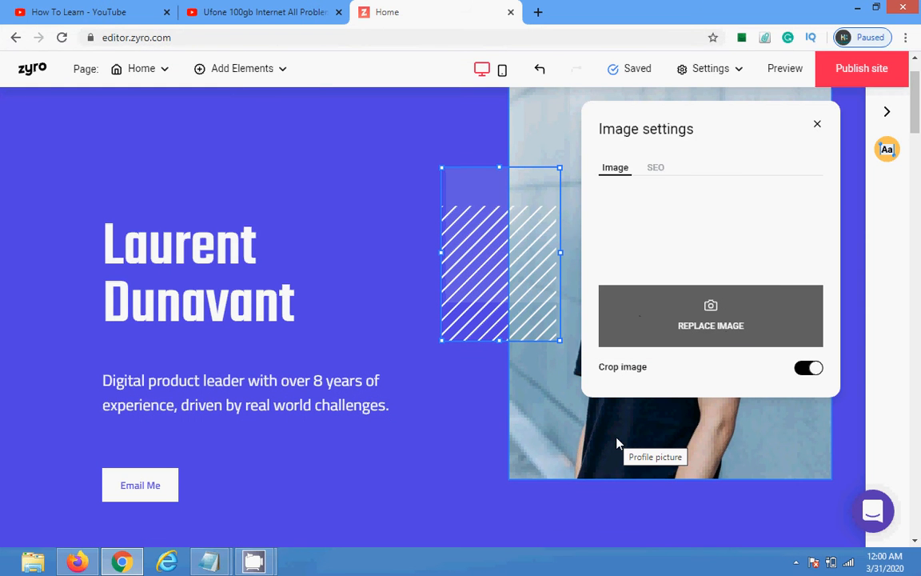
click(748, 333)
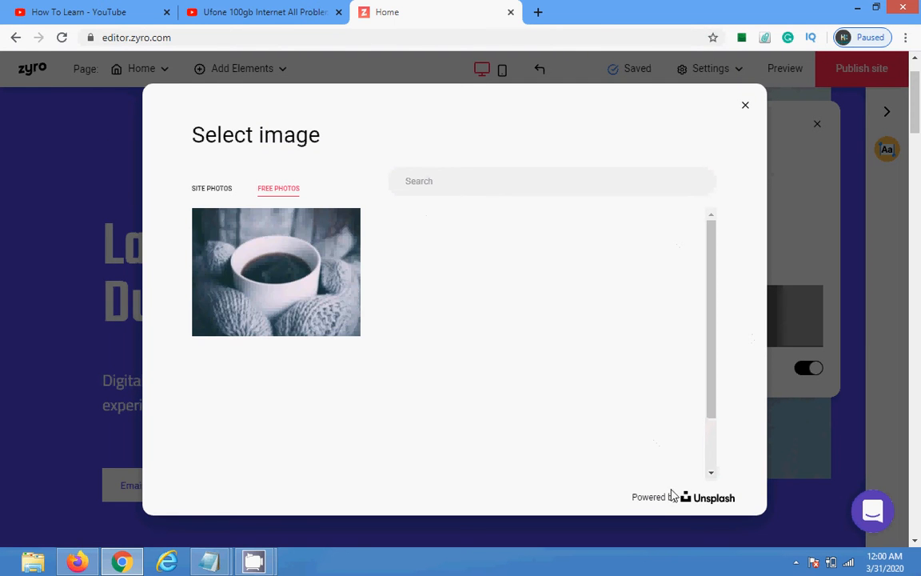
click(275, 272)
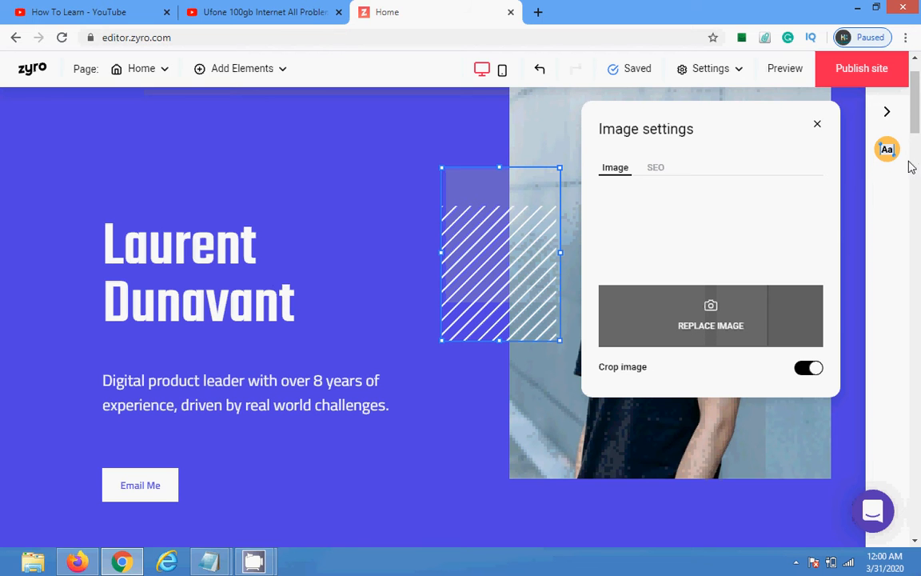
click(817, 130)
mouse_move(551, 227)
mouse_down()
mouse_move(543, 247)
mouse_move(486, 232)
mouse_move(502, 177)
mouse_move(519, 204)
mouse_up()
click(551, 155)
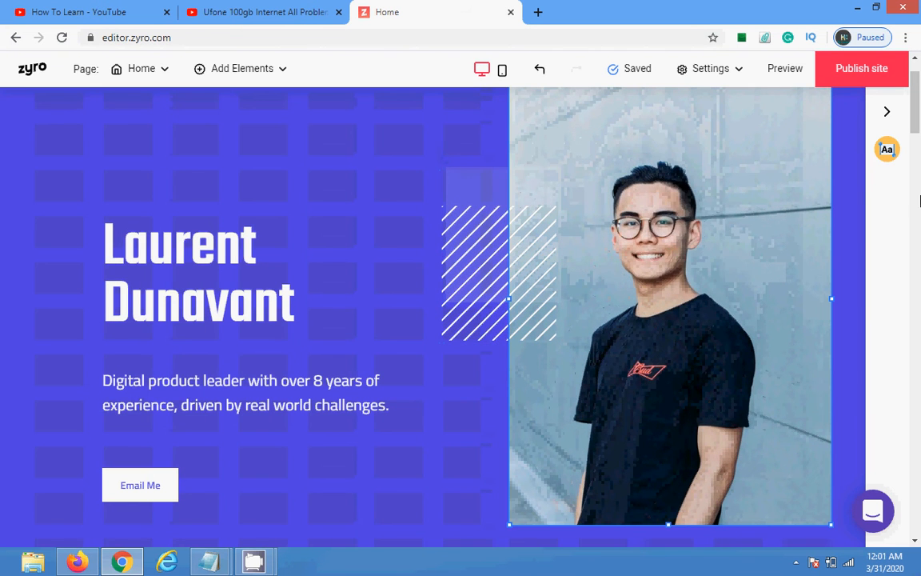
Step: Add a Work Experience block in a new section below the hero
scroll(475, 301, down, 3)
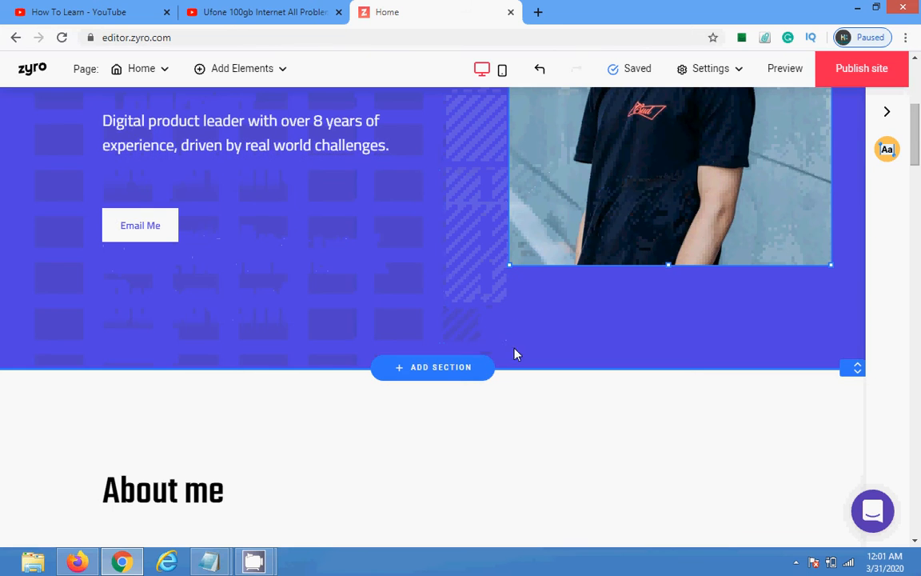
click(460, 369)
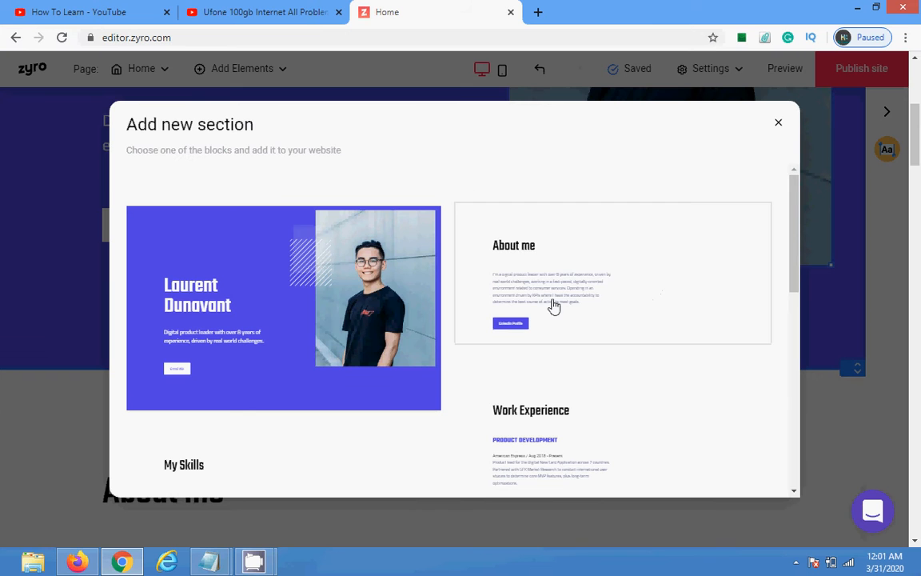
click(514, 449)
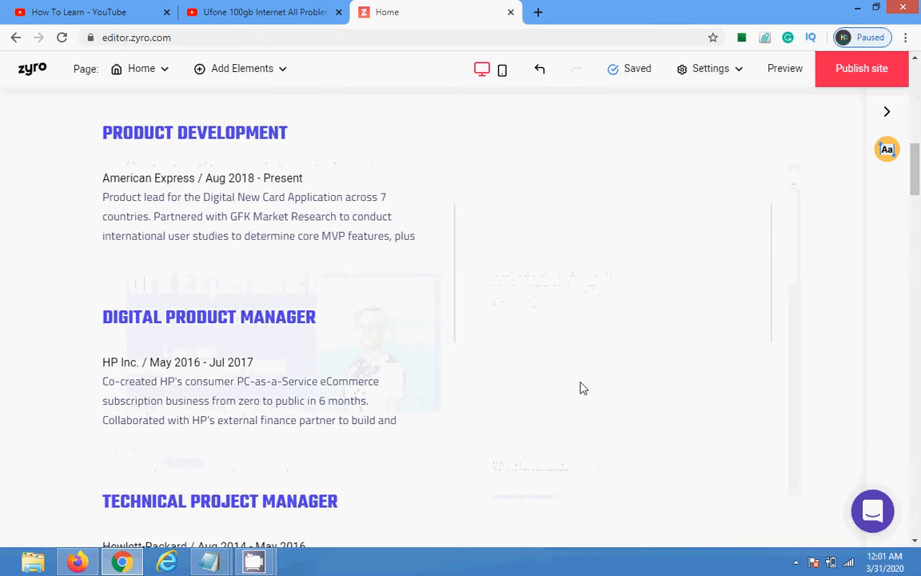
Step: Clear all text from the first job's Product Development description block
click(345, 183)
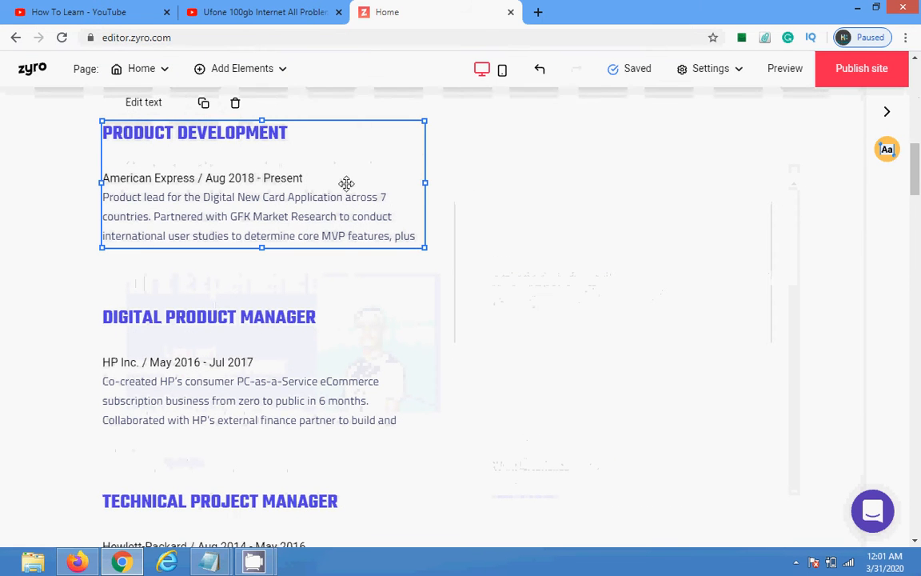
click(154, 105)
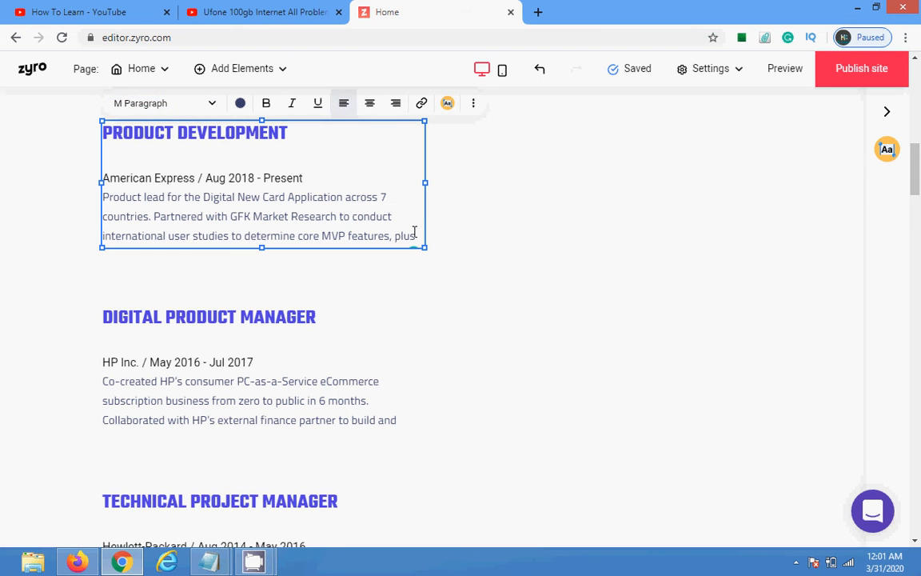
drag(414, 232, 90, 150)
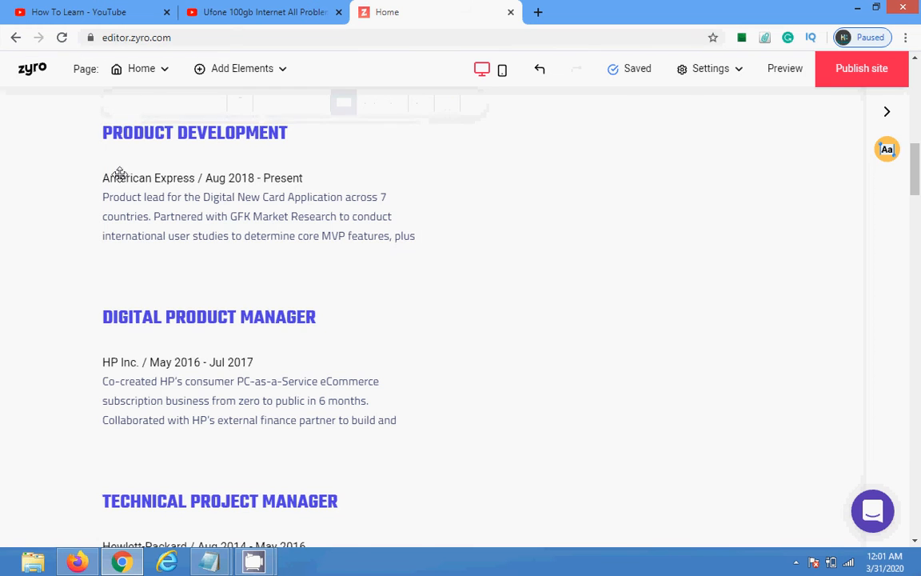
click(119, 175)
click(147, 104)
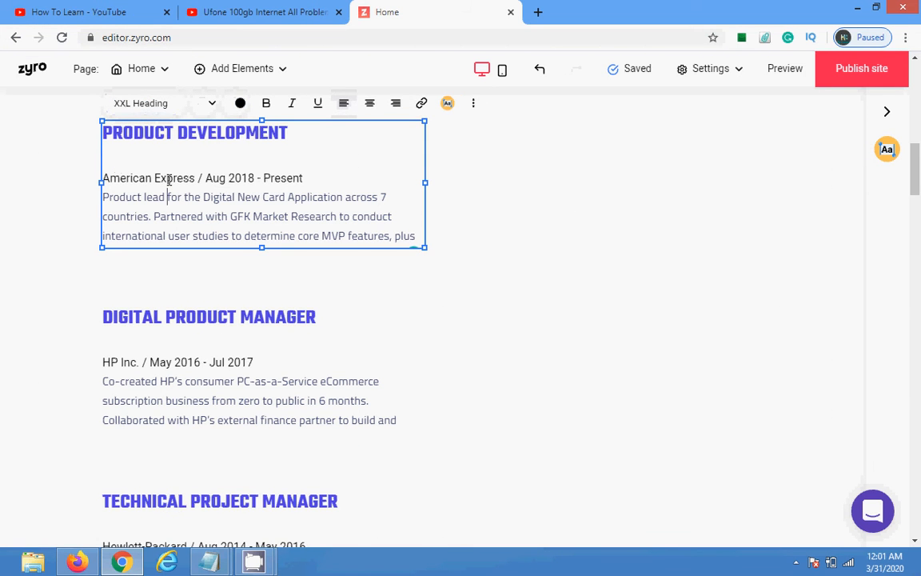
text(wsdfnjkshajkfha)
key(Return)
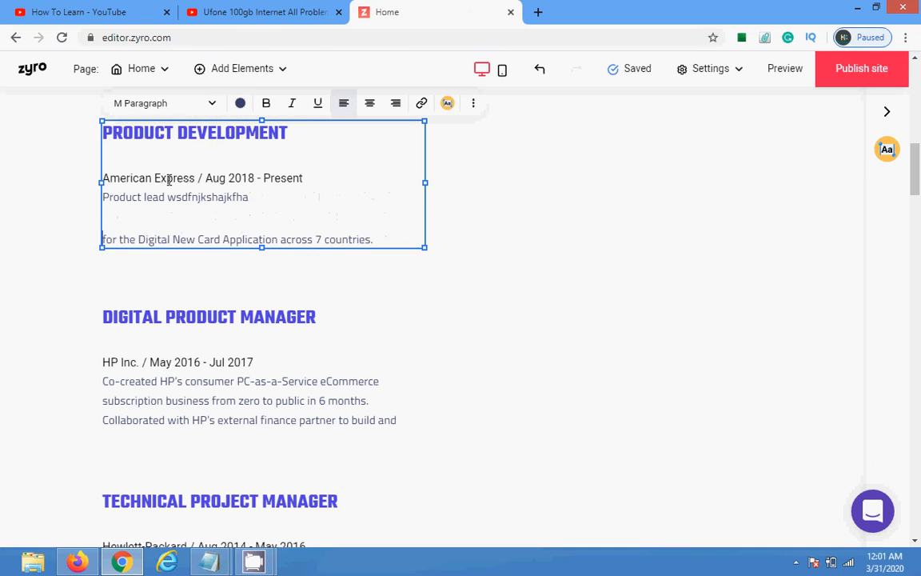
text(asd)
key(Return)
key(Return)
text(a)
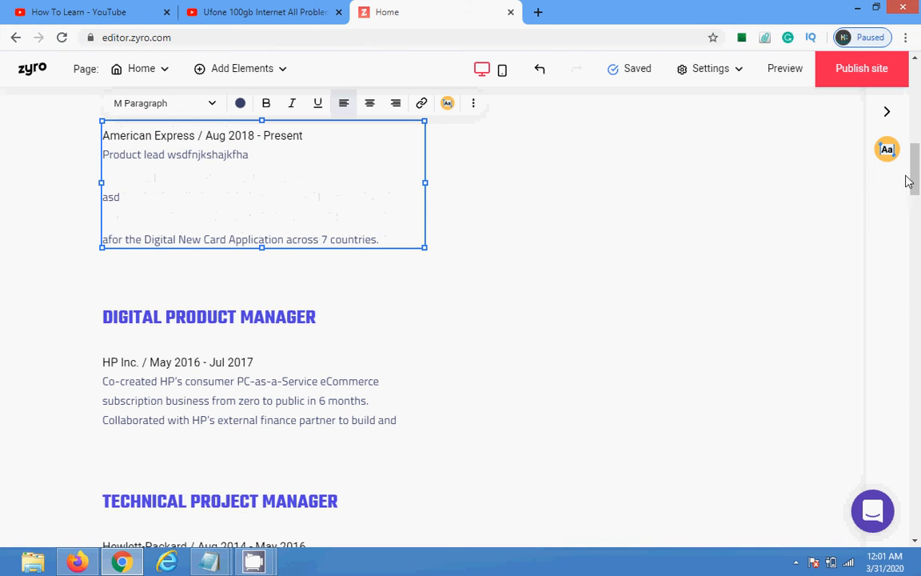
key(ctrl+a)
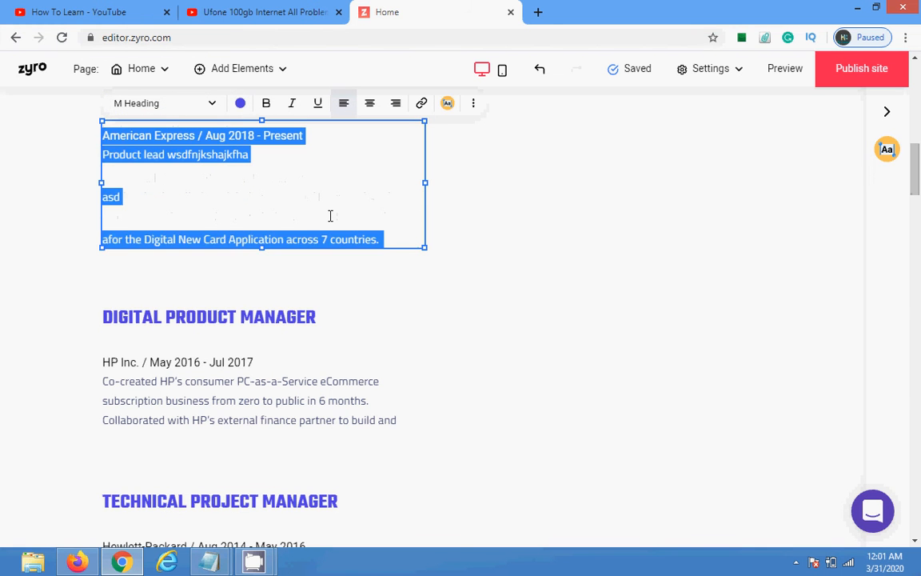
key(BackSpace)
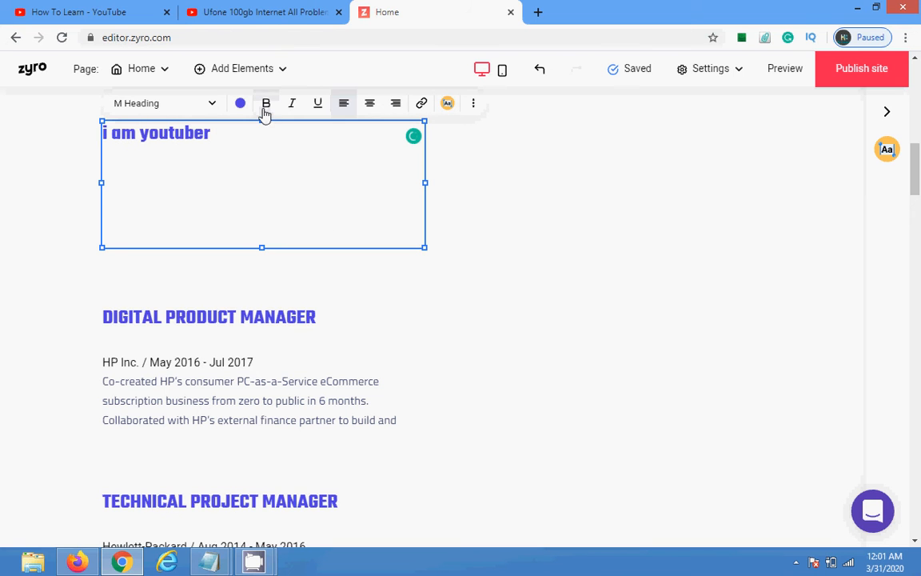
Step: Select the new 'i am youtuber' heading and return to the top of the page
drag(216, 140, 74, 165)
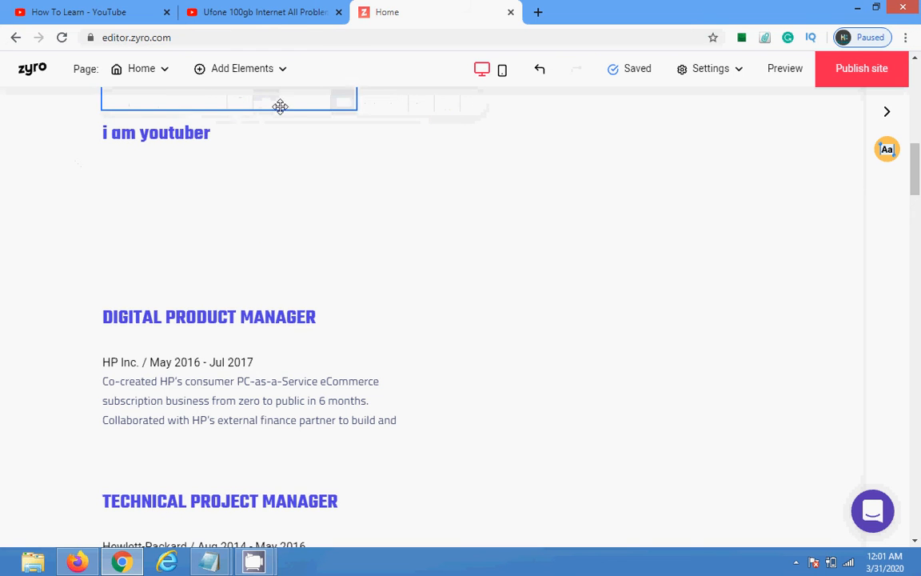
click(197, 159)
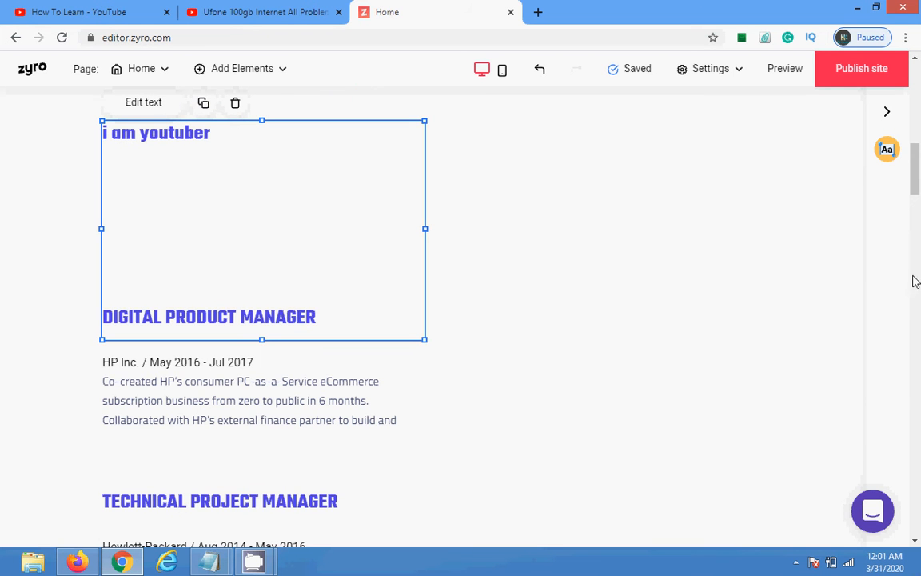
scroll(746, 307, up, 10)
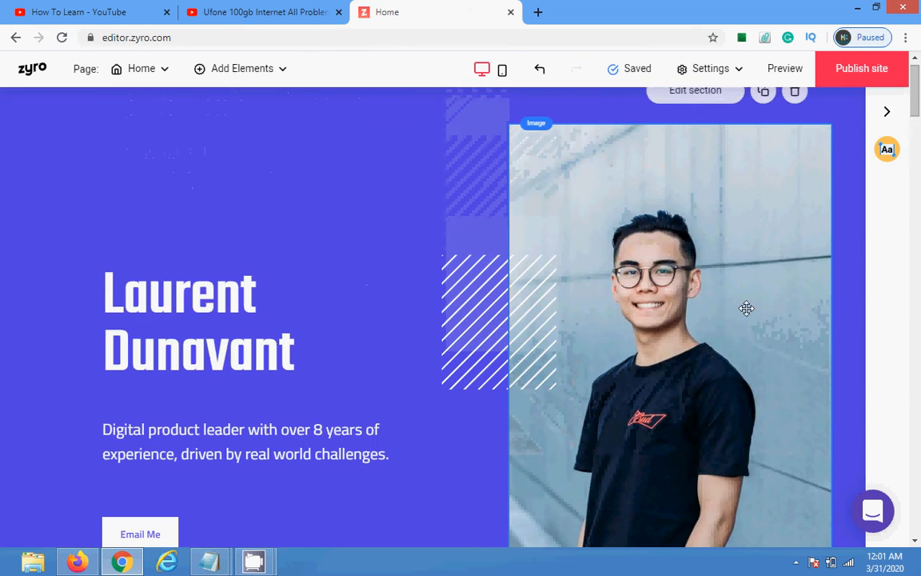
Step: Link the Email Me button to a phone number, then move the coffee cup image up
click(746, 308)
scroll(745, 292, down, 4)
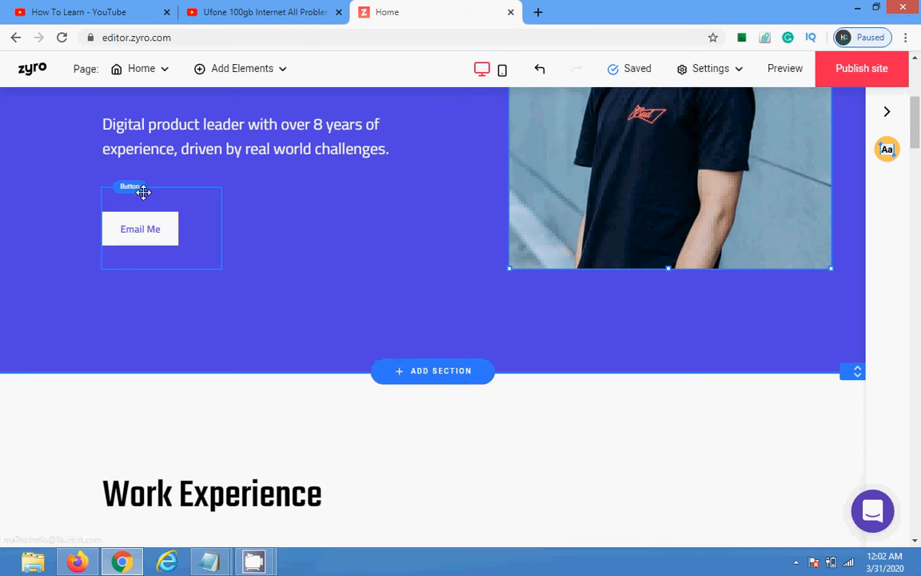
click(154, 230)
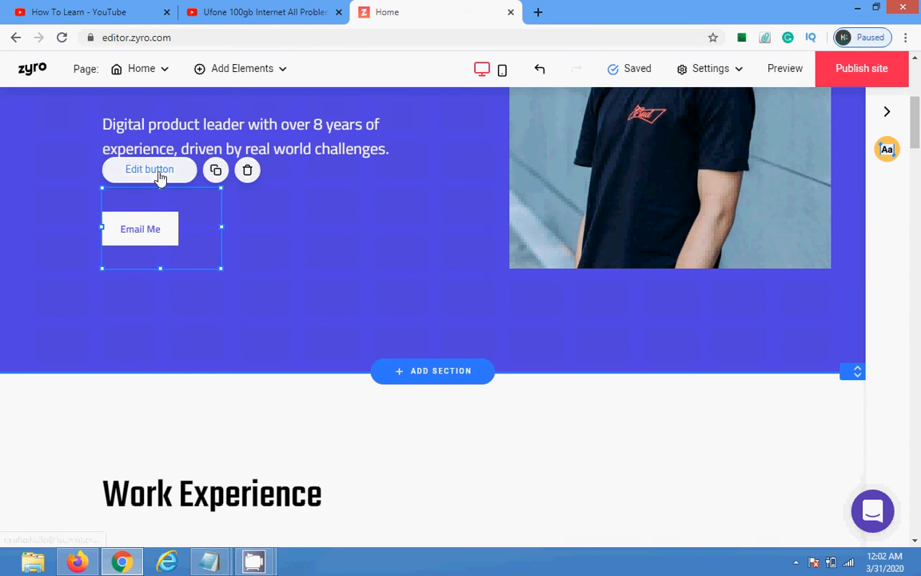
click(158, 175)
click(334, 214)
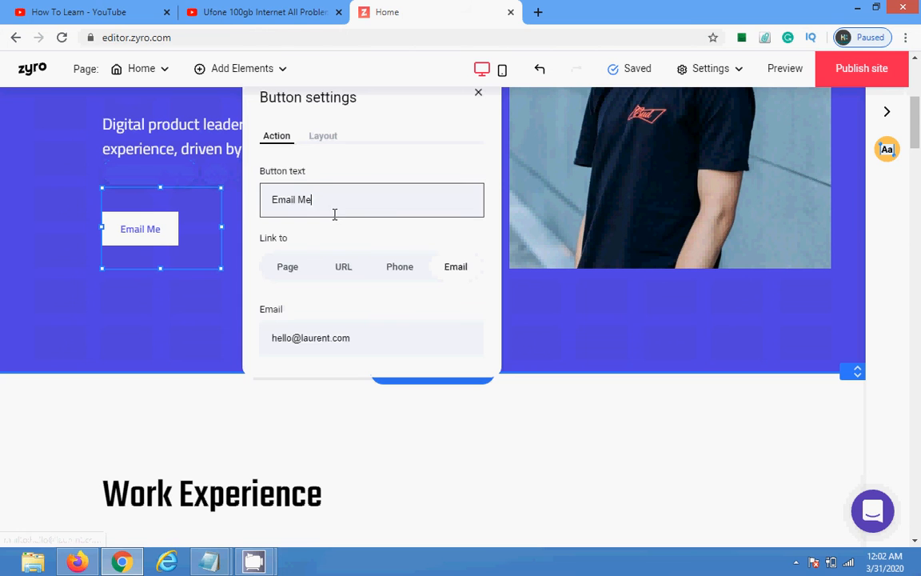
click(405, 274)
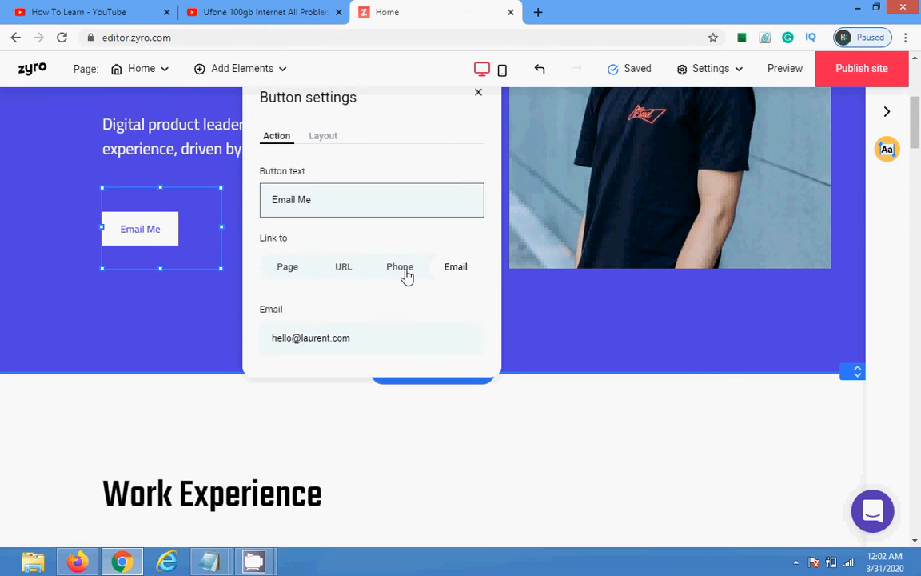
click(341, 206)
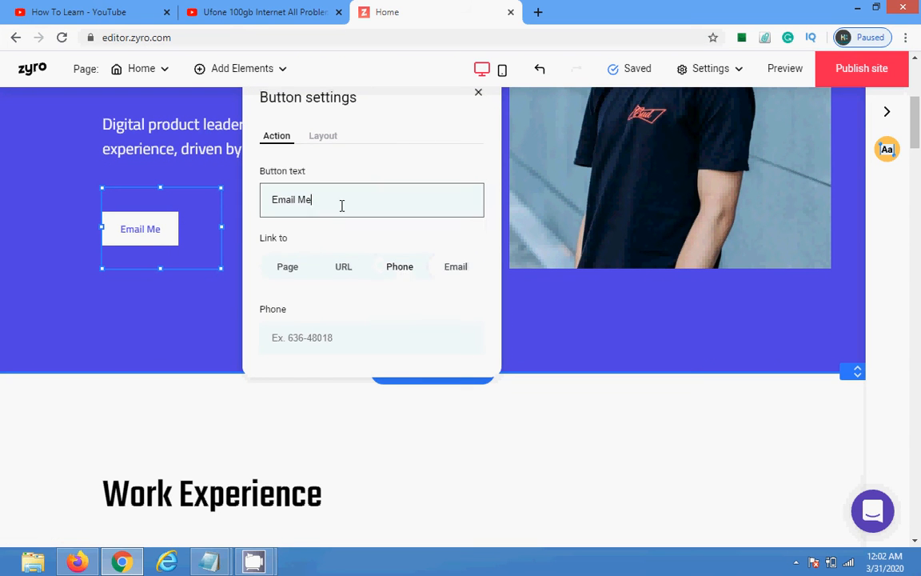
click(476, 95)
scroll(917, 96, up, 4)
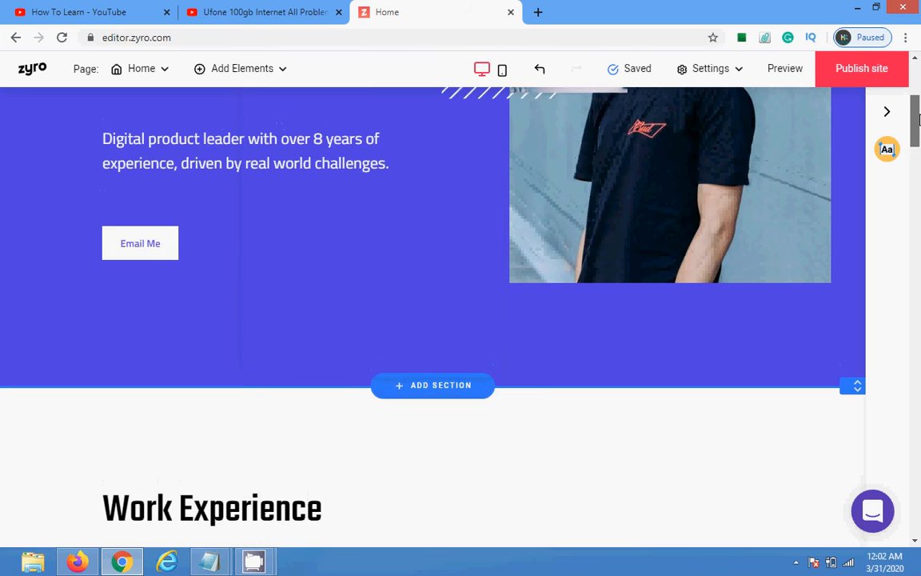
drag(571, 362, 412, 216)
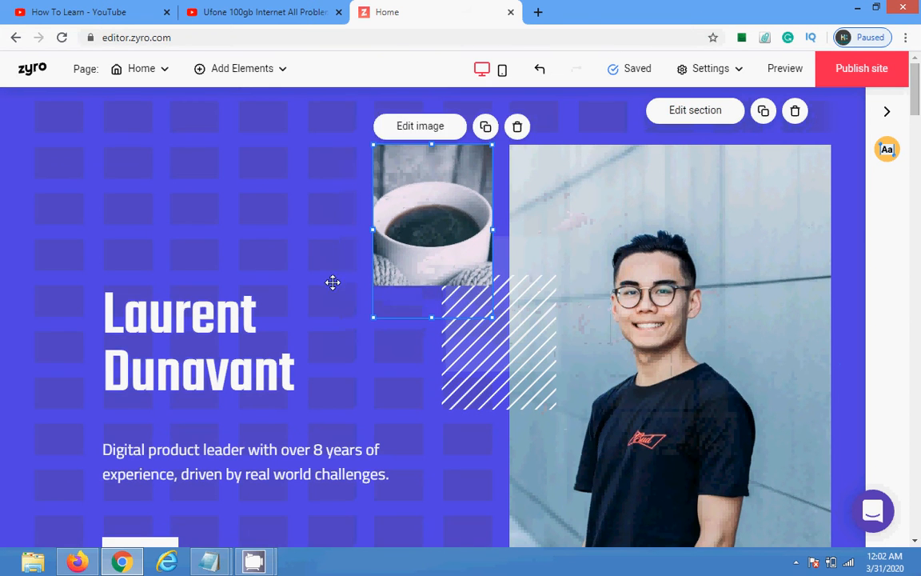
Step: Change the hero heading text to 'How to Learn' and widen its box to one line
click(122, 360)
click(170, 263)
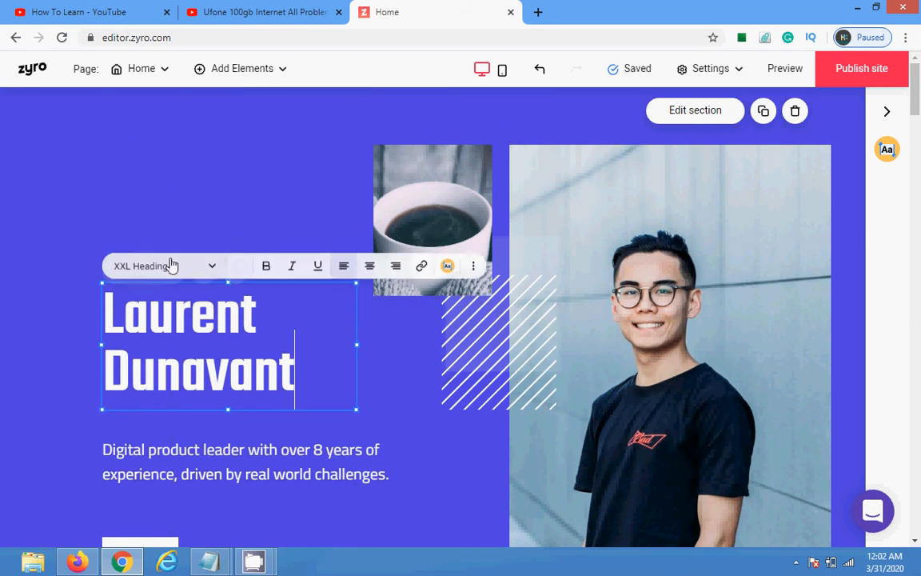
key(BackSpace)
key(BackSpace)
key(BackSpace)
key(BackSpace)
key(BackSpace)
key(BackSpace)
key(BackSpace)
key(BackSpace)
key(BackSpace)
key(BackSpace)
key(BackSpace)
key(BackSpace)
key(BackSpace)
key(BackSpace)
key(BackSpace)
key(BackSpace)
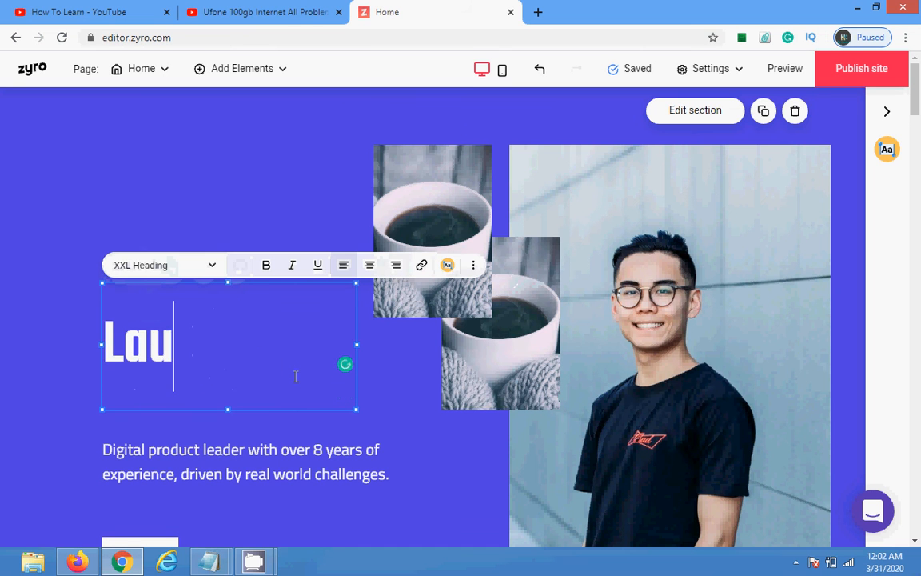
text(How )
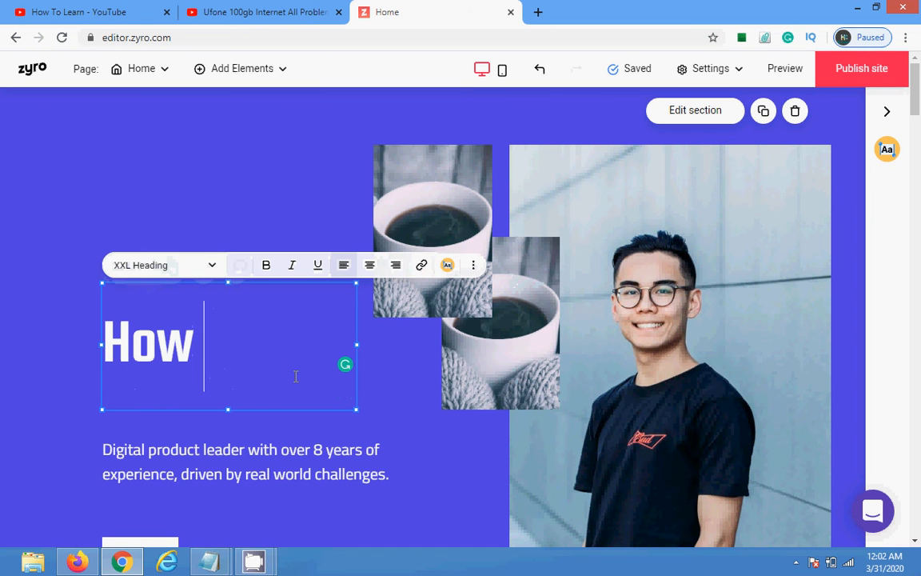
text(to Lean)
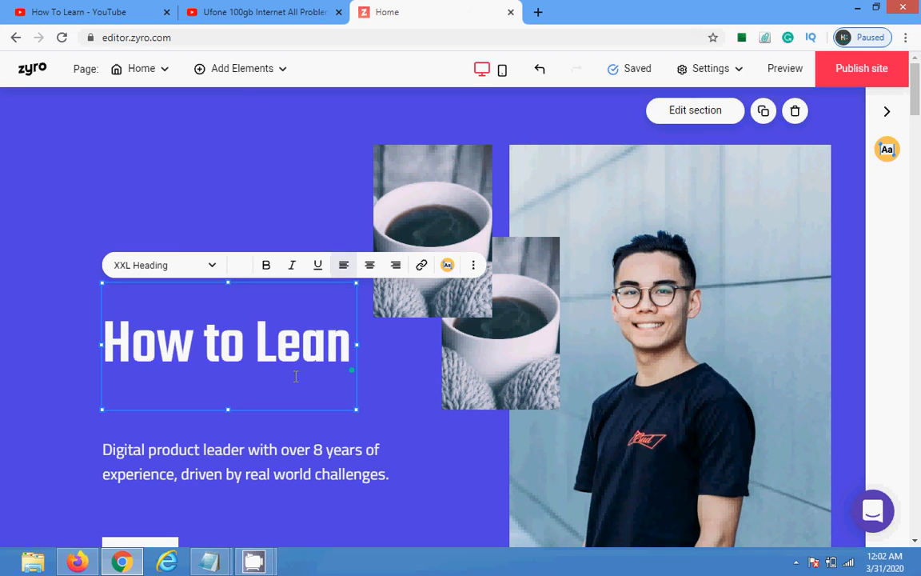
key(BackSpace)
text(rn?)
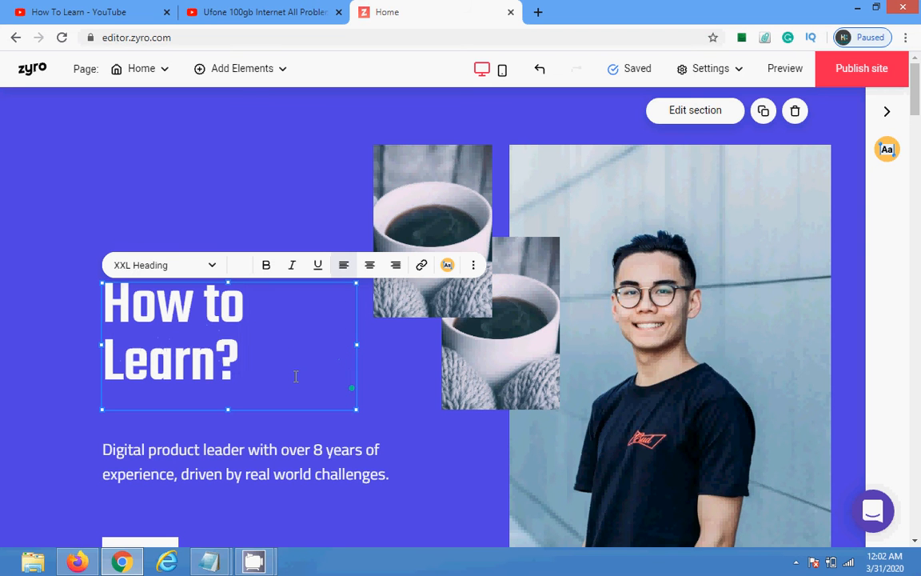
key(BackSpace)
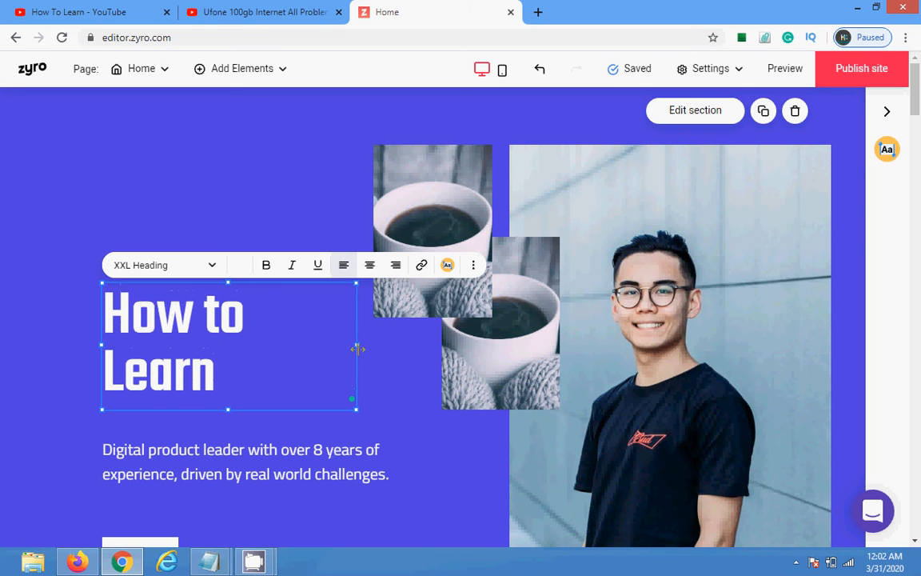
drag(356, 345, 402, 359)
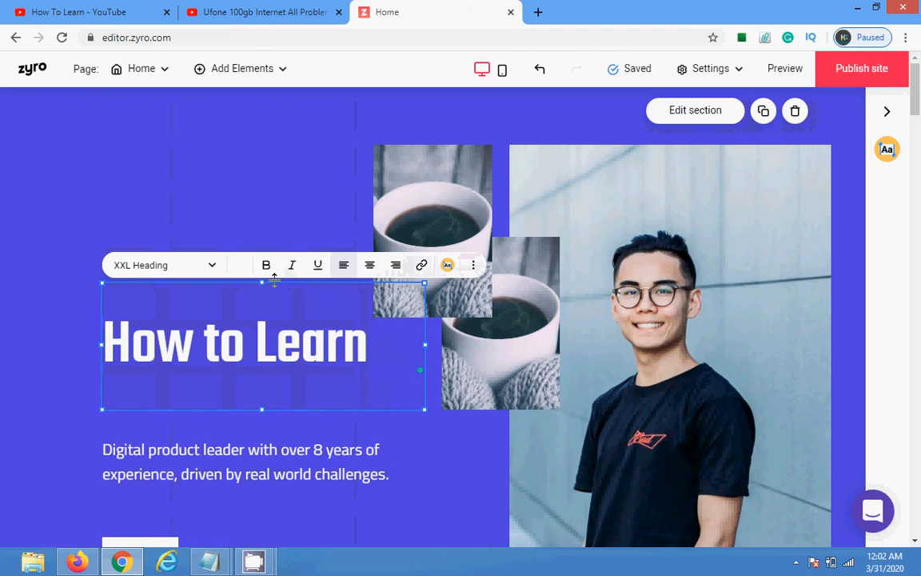
drag(917, 97, 919, 123)
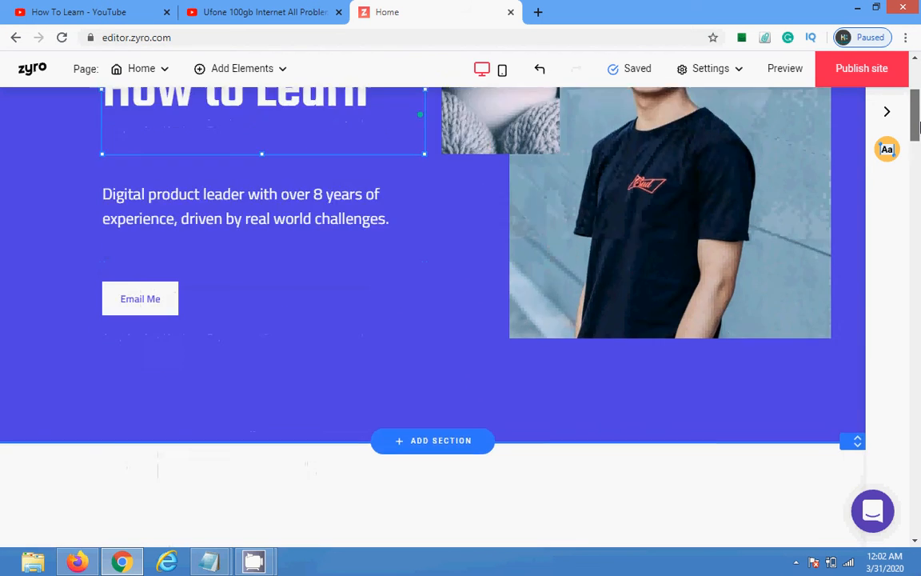
Step: Delete the upper duplicate coffee image and place the other above the 'How to Learn' heading
scroll(464, 162, up, 3)
click(464, 162)
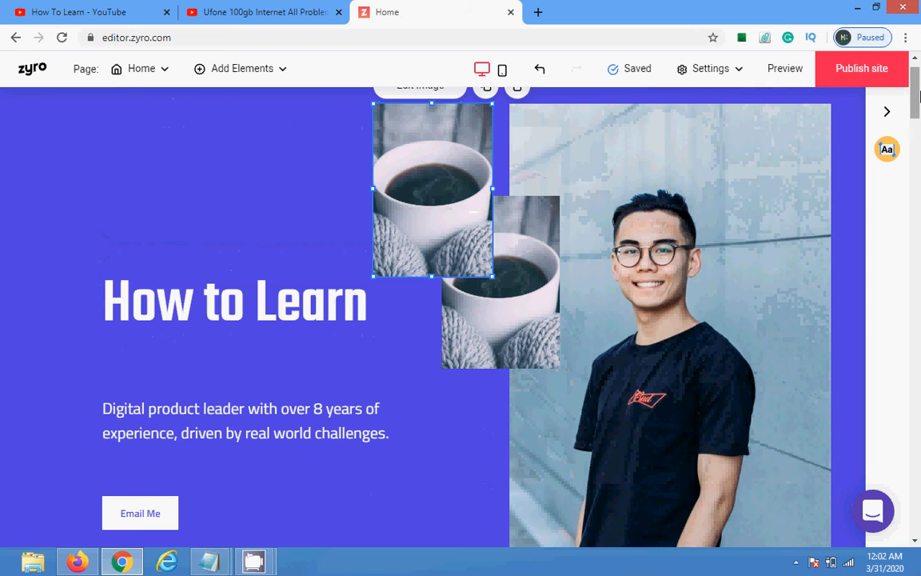
scroll(546, 161, up, 1)
click(518, 126)
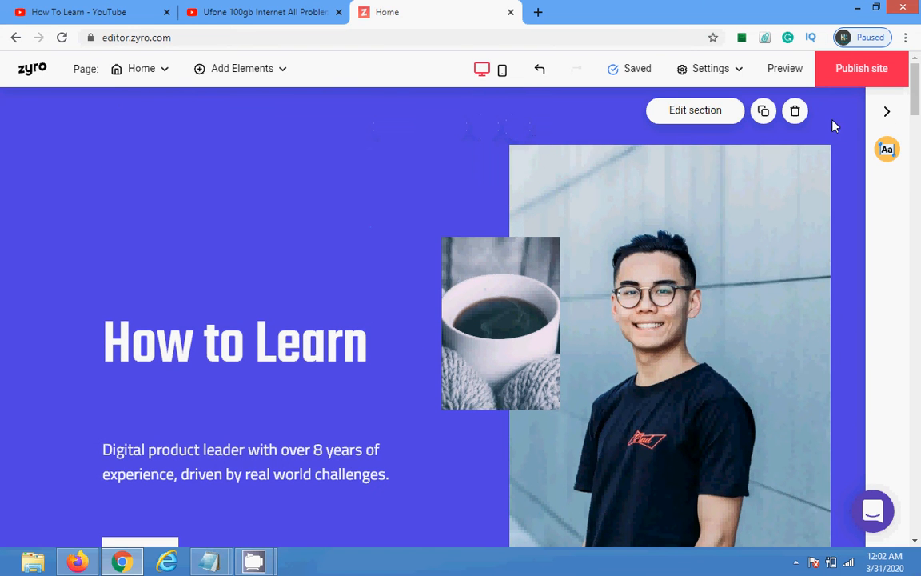
drag(503, 323, 366, 230)
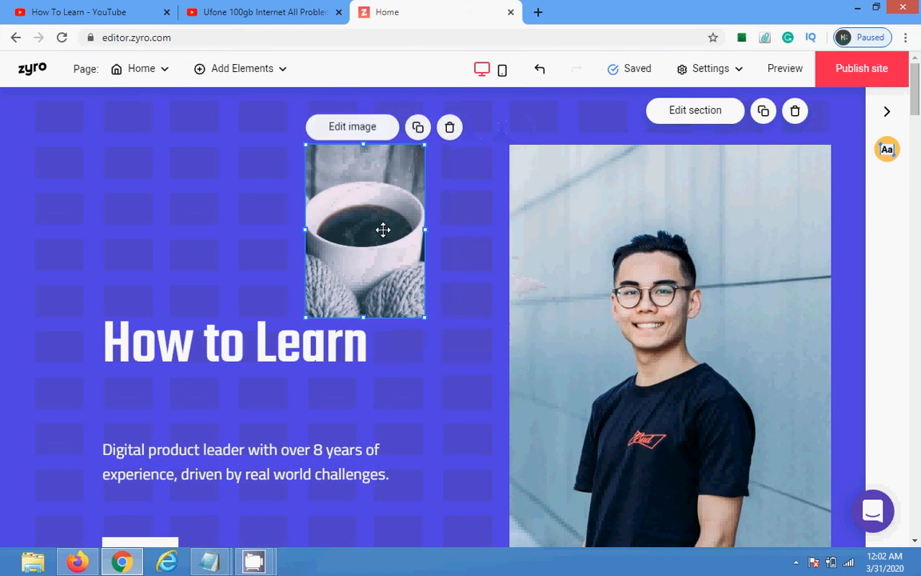
scroll(683, 272, down, 3)
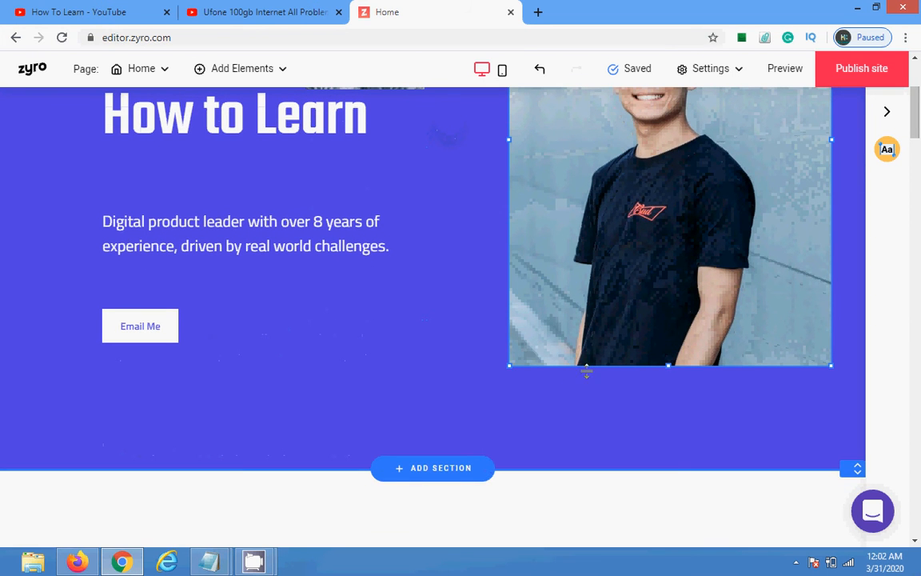
scroll(729, 179, up, 2)
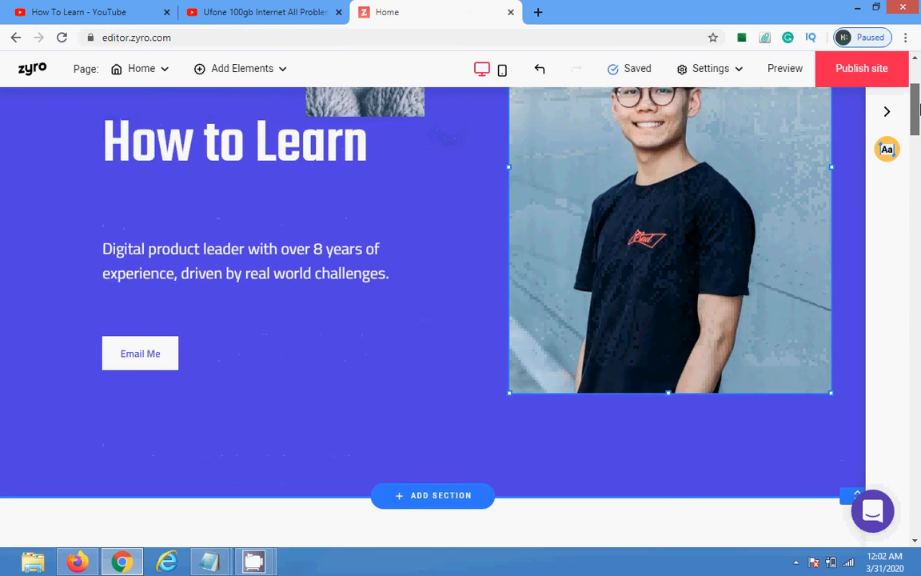
click(711, 199)
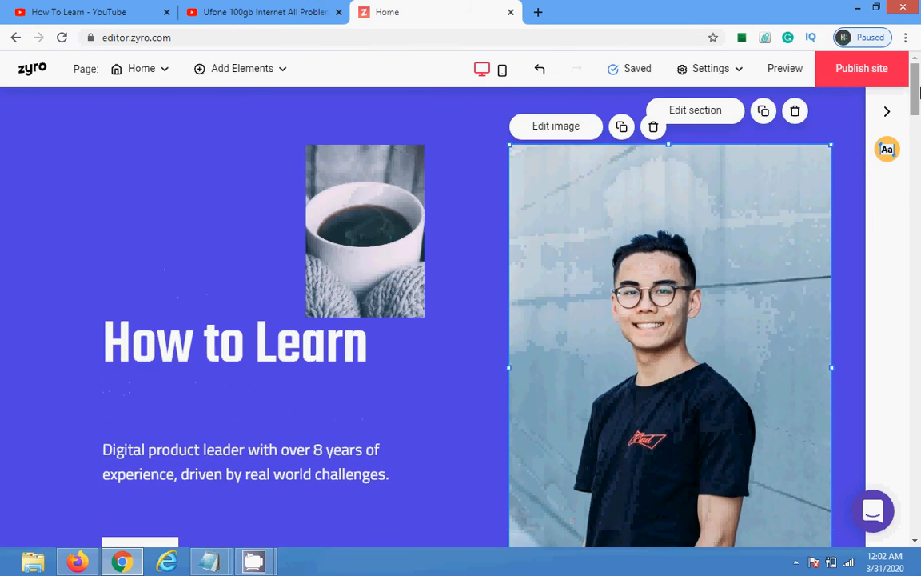
Step: Review the portrait's alt text, toggle Crop image off and back on, then choose Replace Image
click(574, 128)
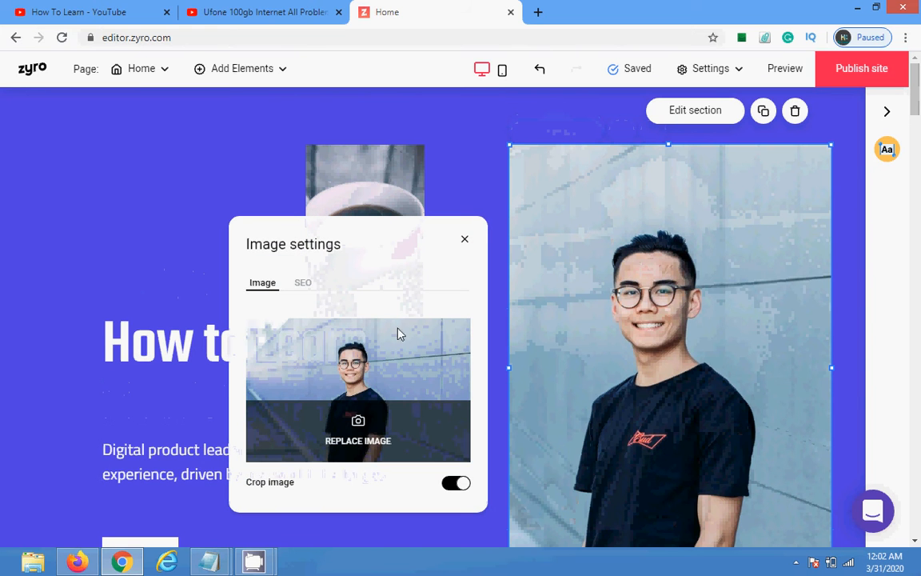
click(307, 286)
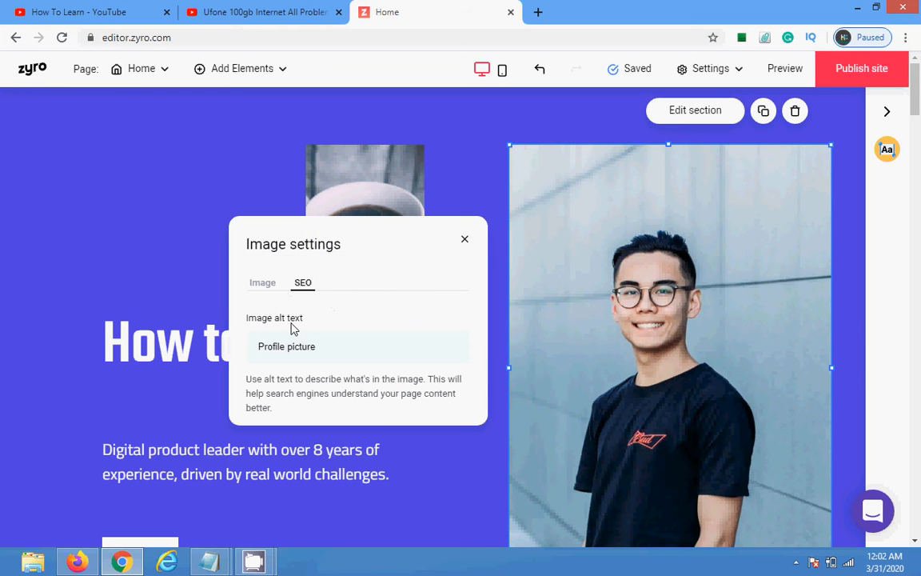
click(261, 284)
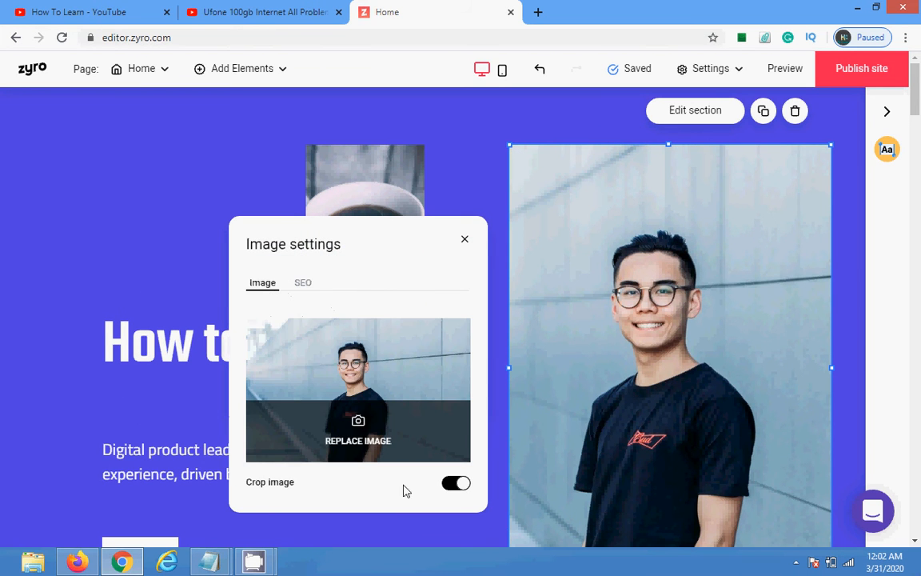
click(458, 483)
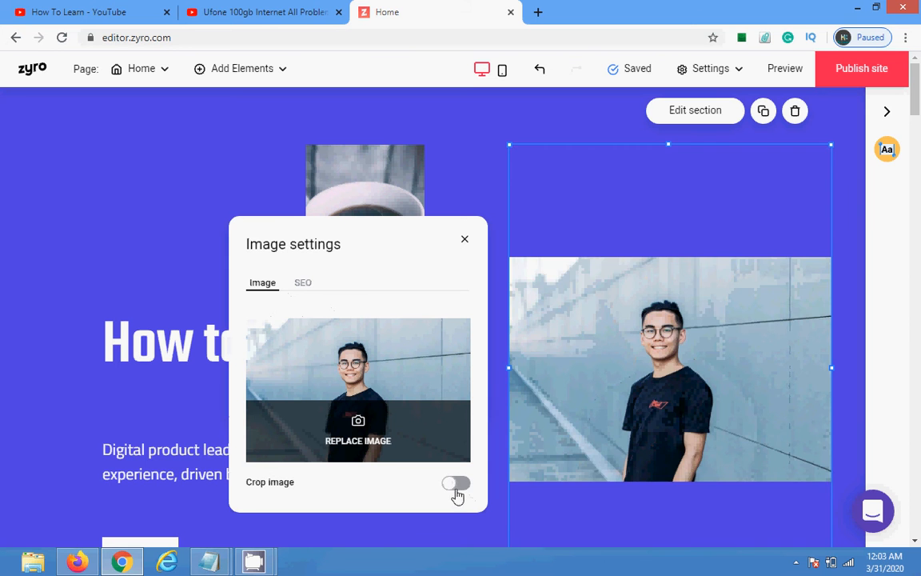
click(451, 483)
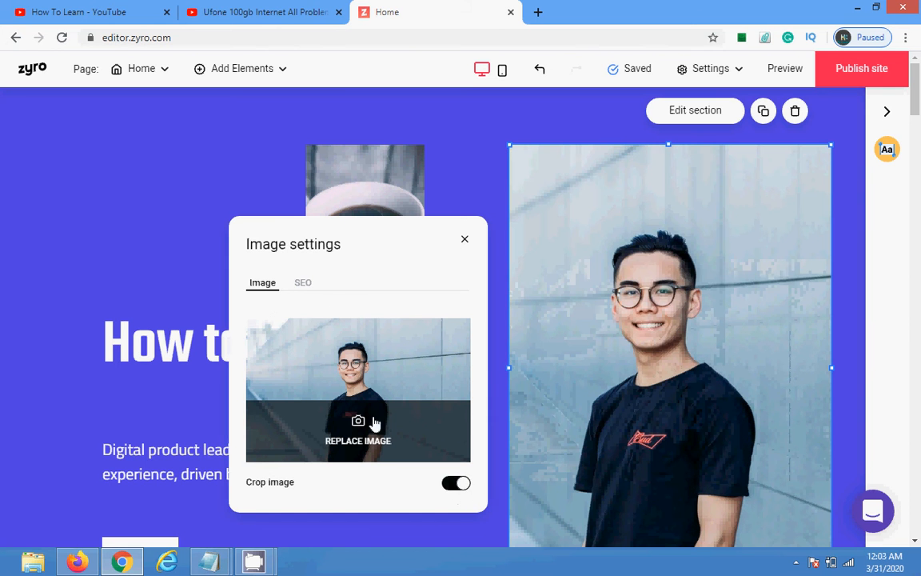
click(304, 283)
click(287, 344)
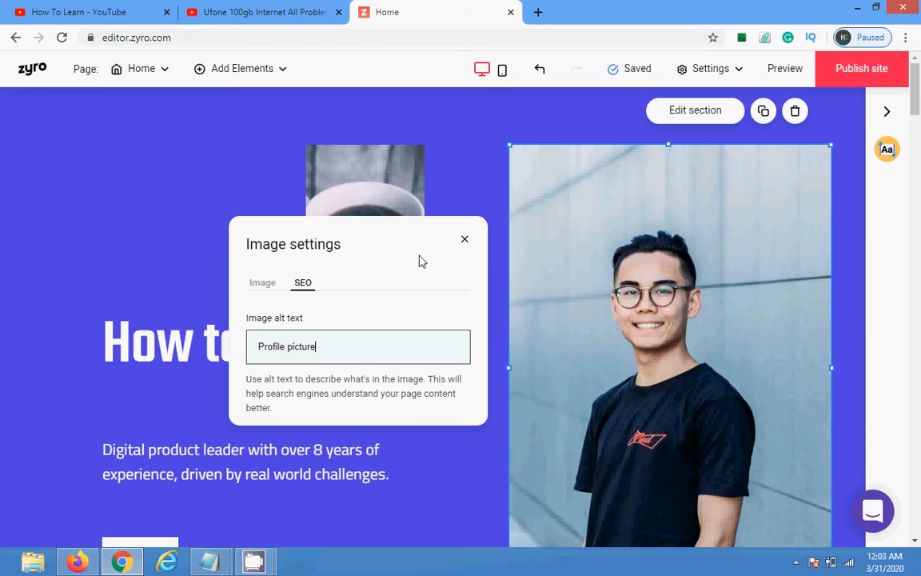
click(252, 287)
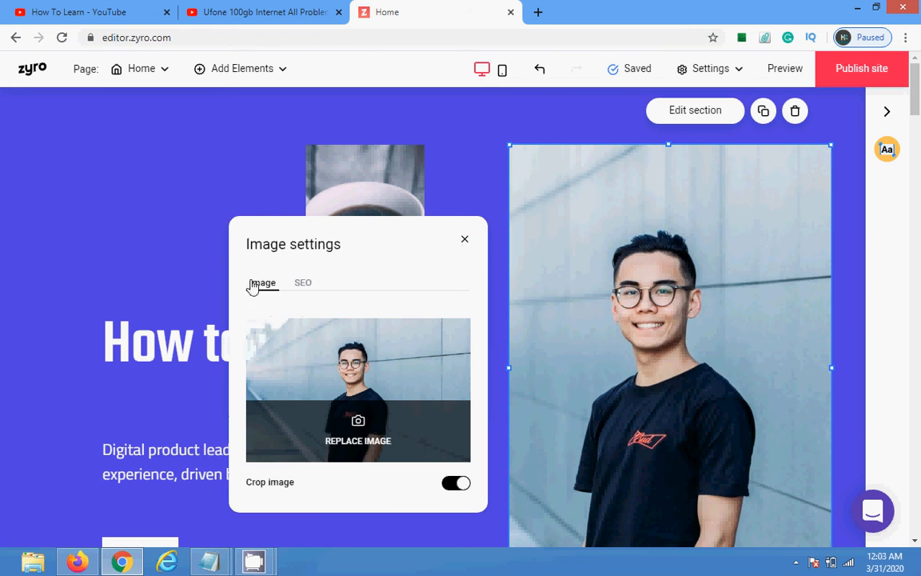
click(356, 436)
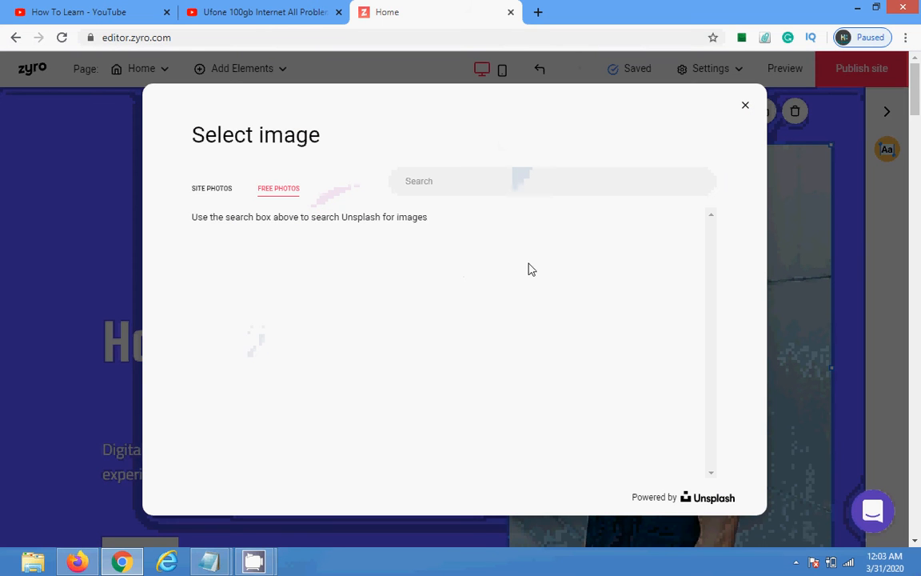
Step: Swap the portrait for the free Santa-hat gift photo and close Image settings
drag(712, 242, 681, 366)
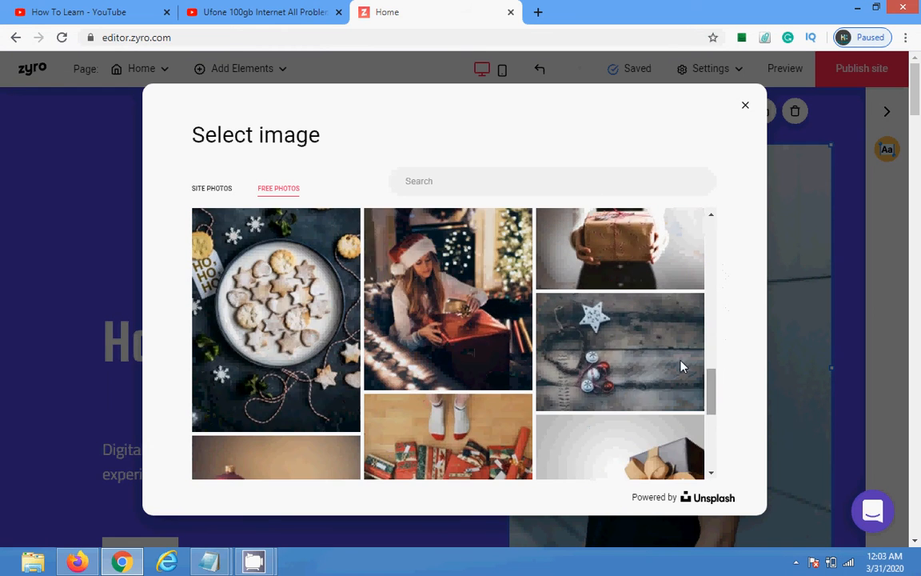
click(438, 266)
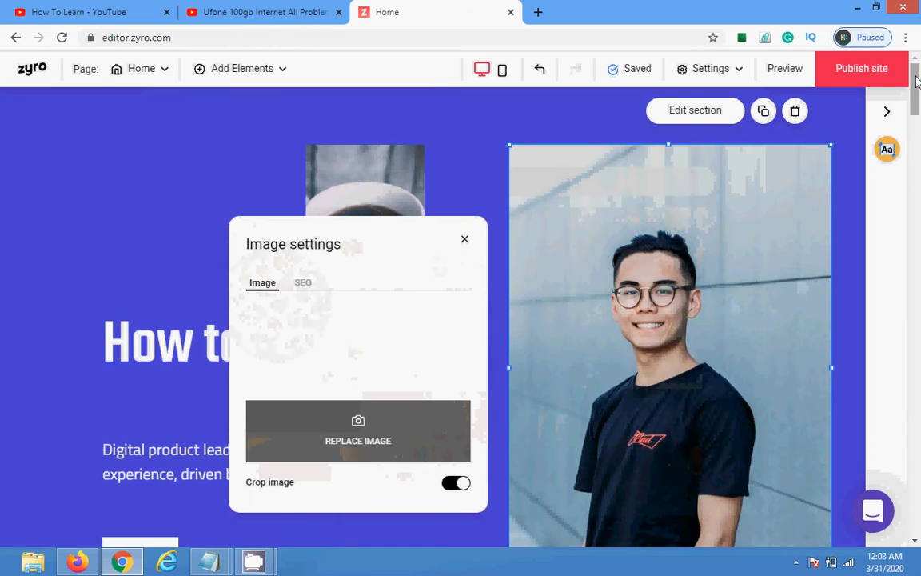
scroll(918, 92, down, 2)
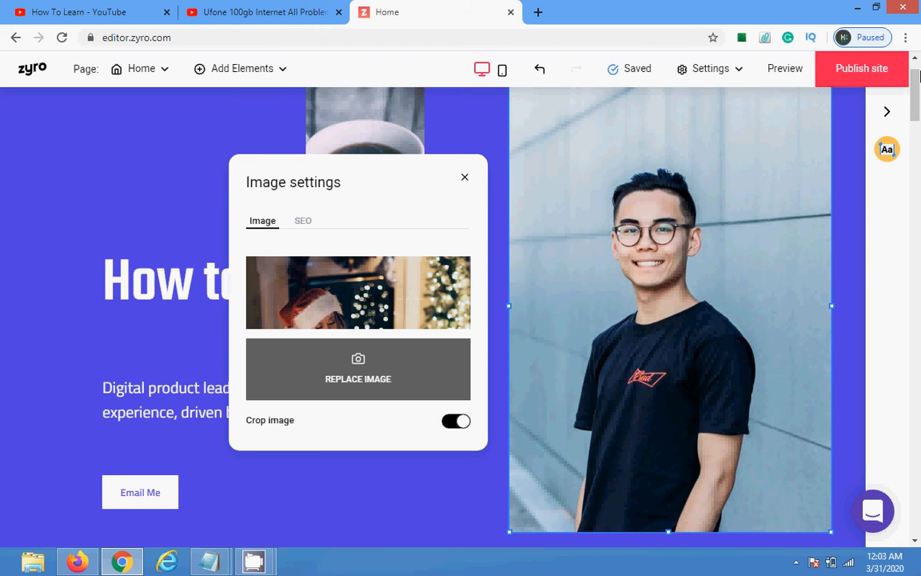
scroll(824, 88, up, 1)
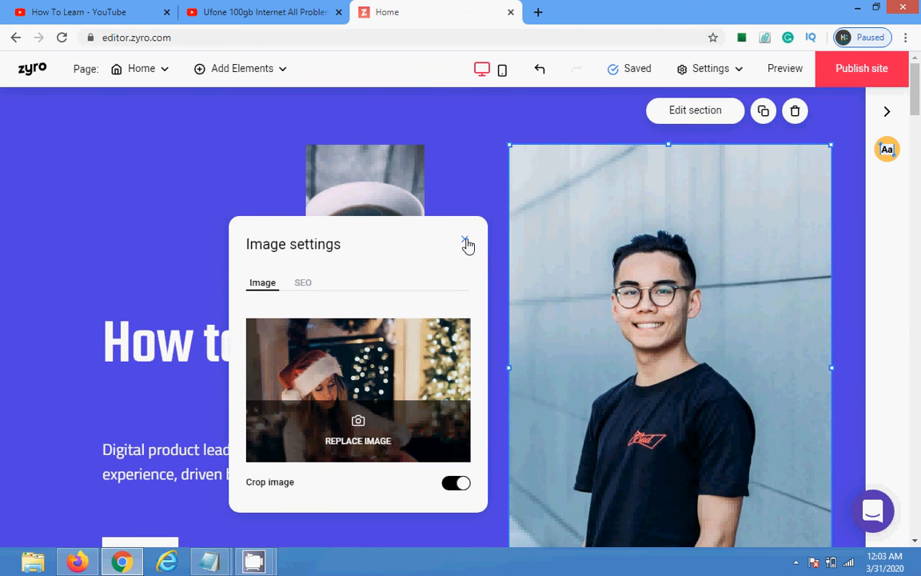
click(467, 241)
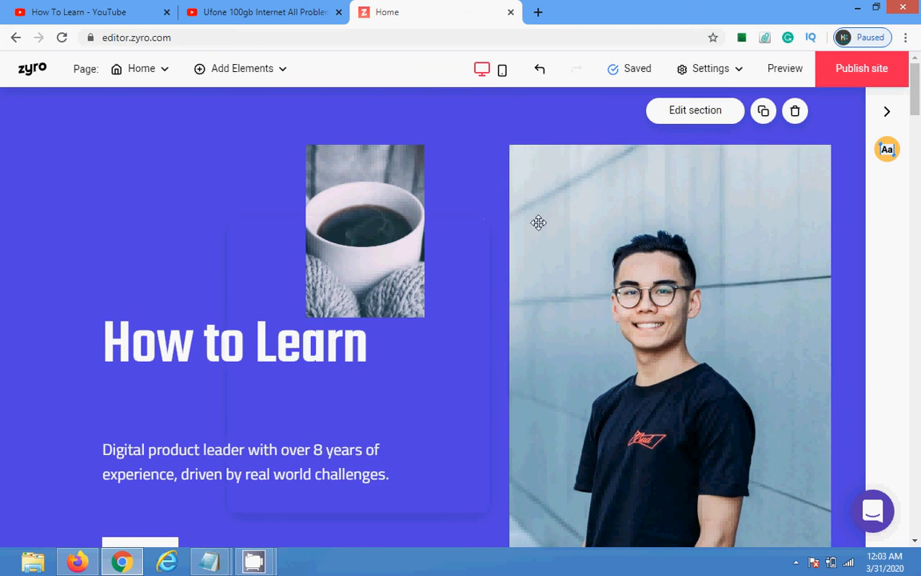
Step: Publish the site on the free domain howtolearn.zyrosite.com
click(856, 72)
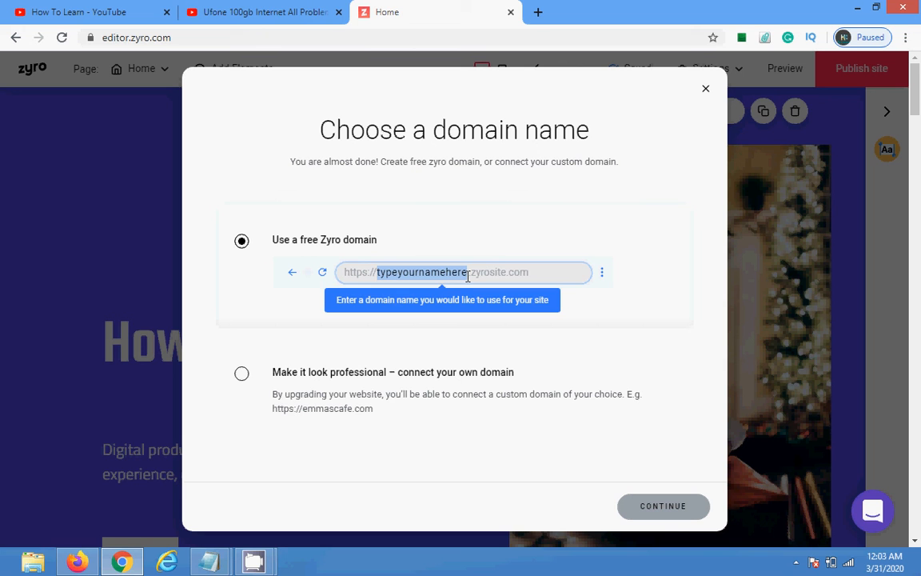
text(ho)
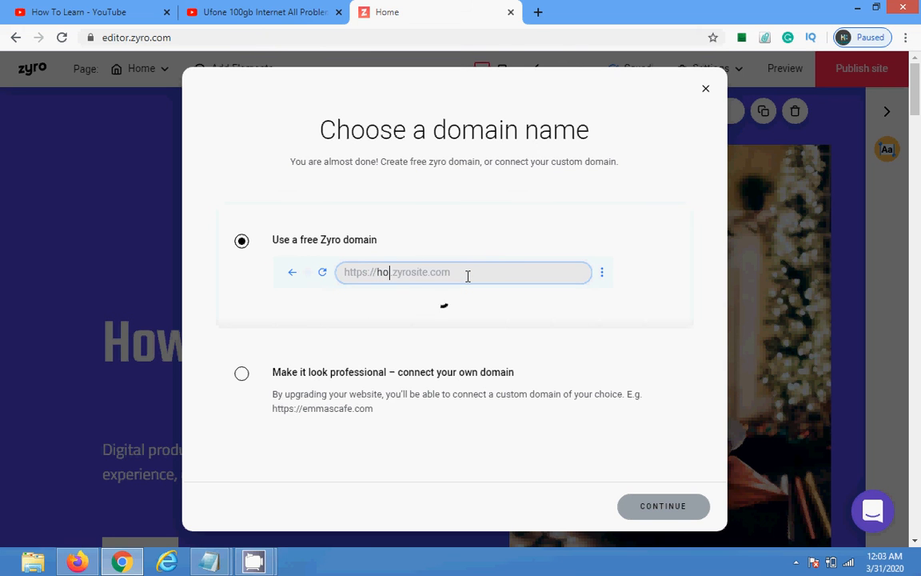
text(wtolearn)
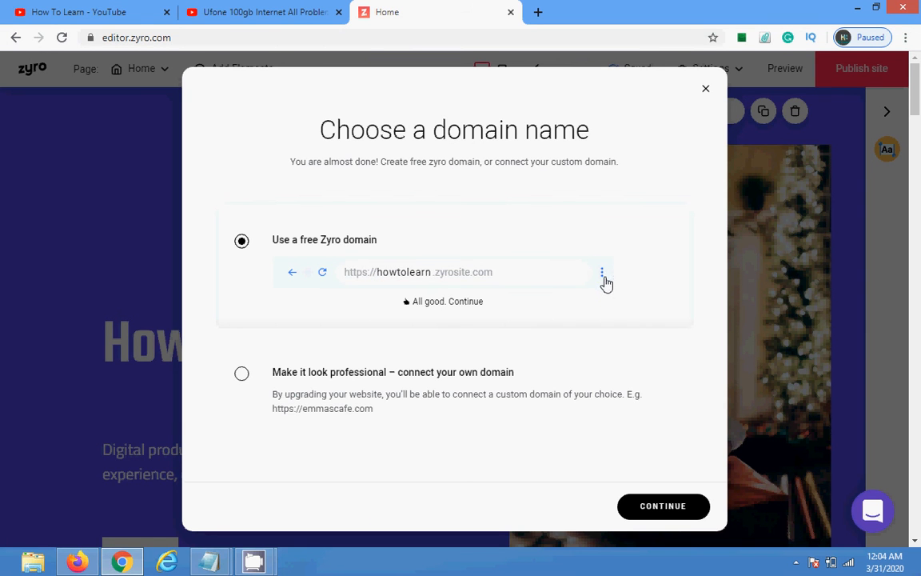
click(660, 506)
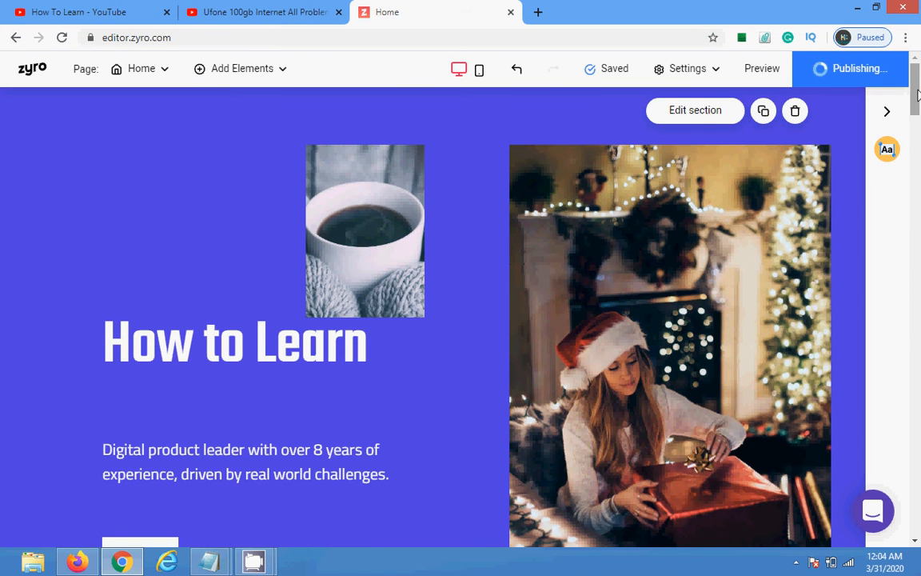
Step: From the Congratulations dialog, open the live howtolearn.zyrosite.com site in a new tab
drag(917, 94, 918, 164)
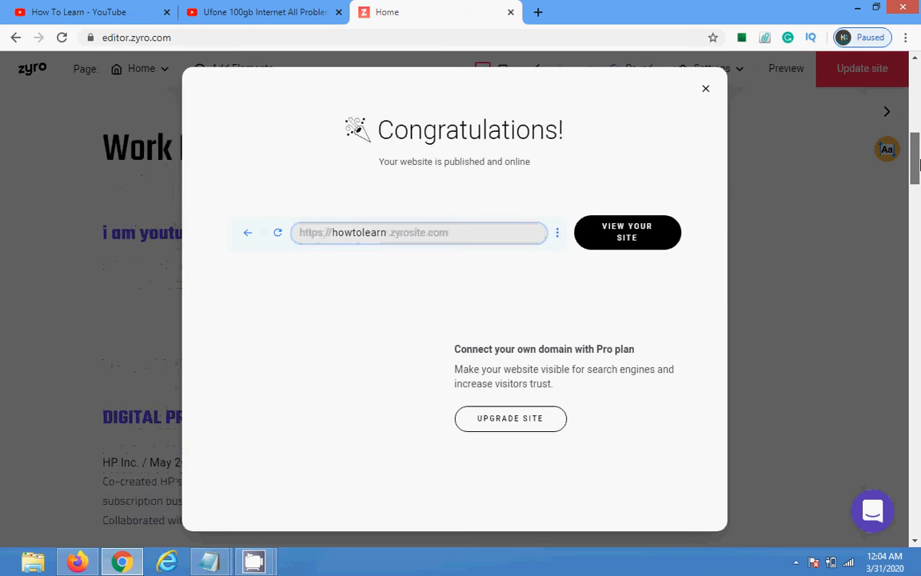
click(632, 234)
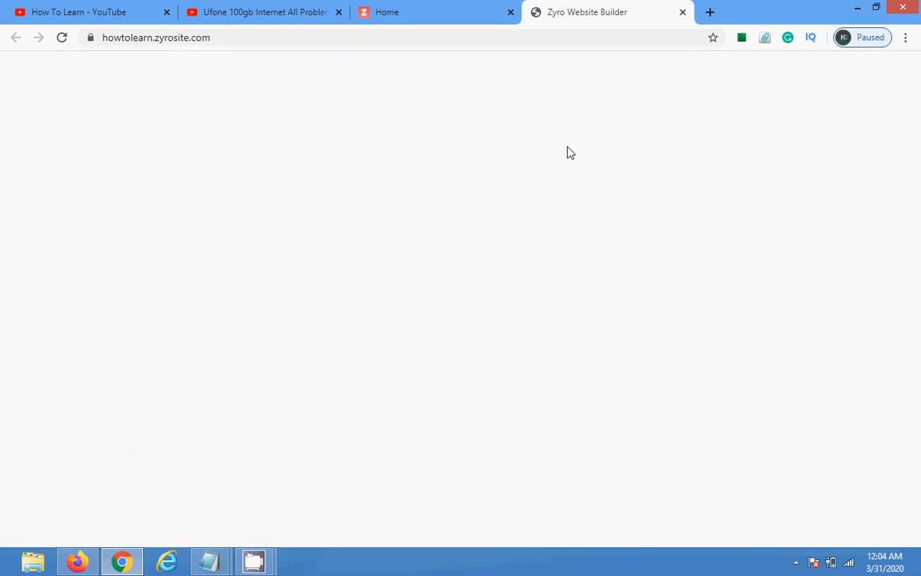
Step: Scroll through the live site's How to Learn hero and Work Experience sections, then return to the editor
click(400, 7)
click(597, 8)
click(423, 7)
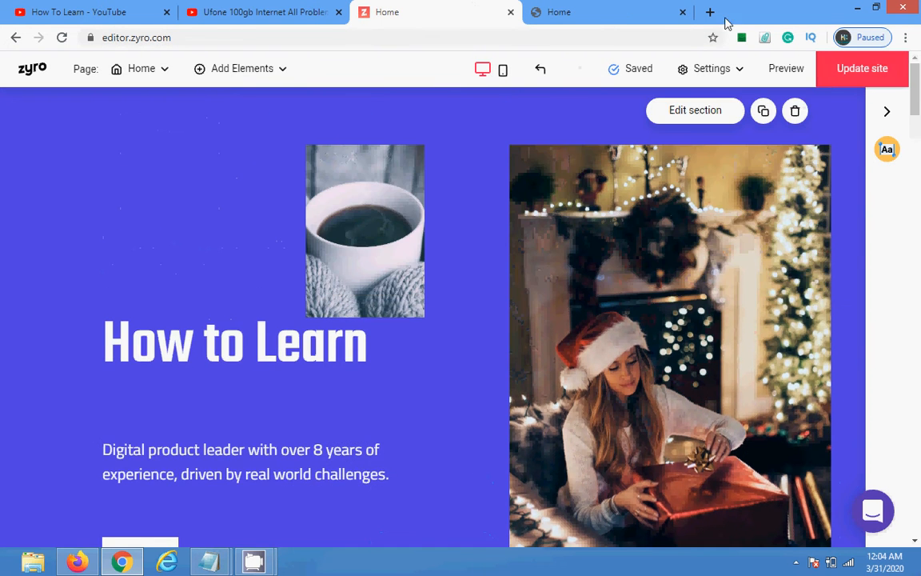
click(584, 10)
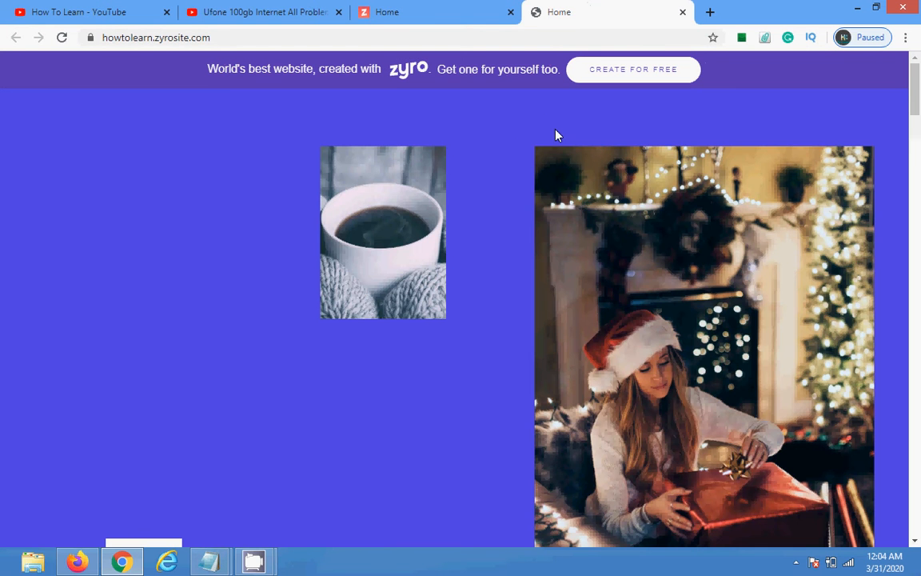
scroll(919, 138, down, 3)
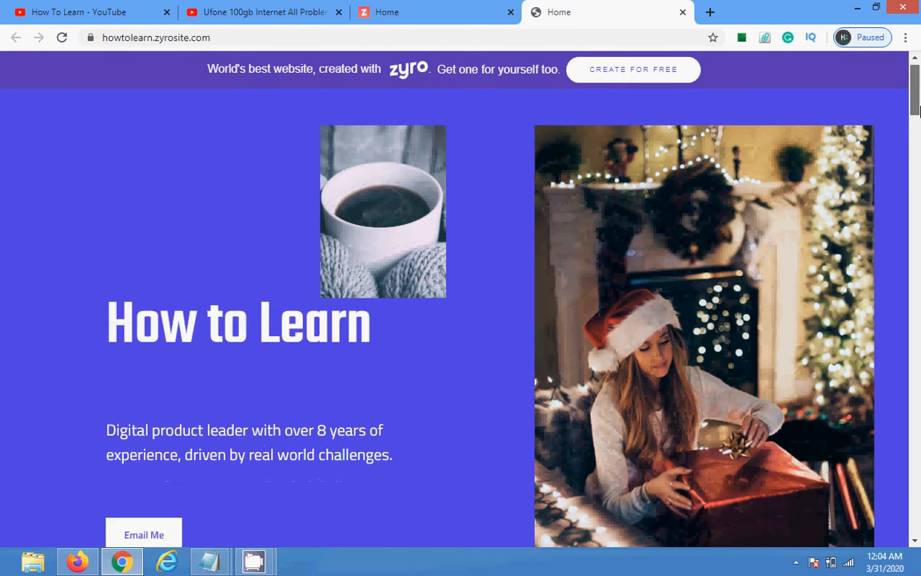
scroll(919, 138, down, 10)
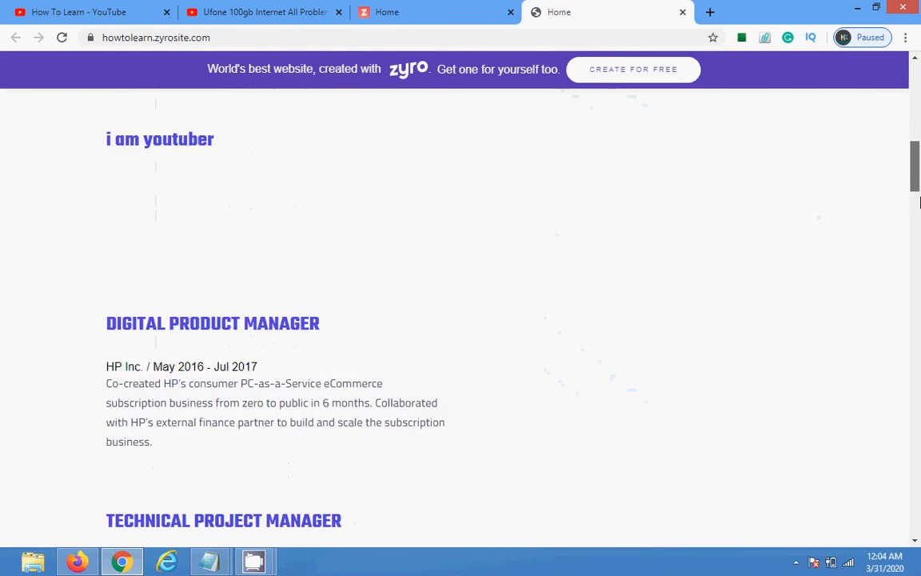
scroll(917, 196, up, 2)
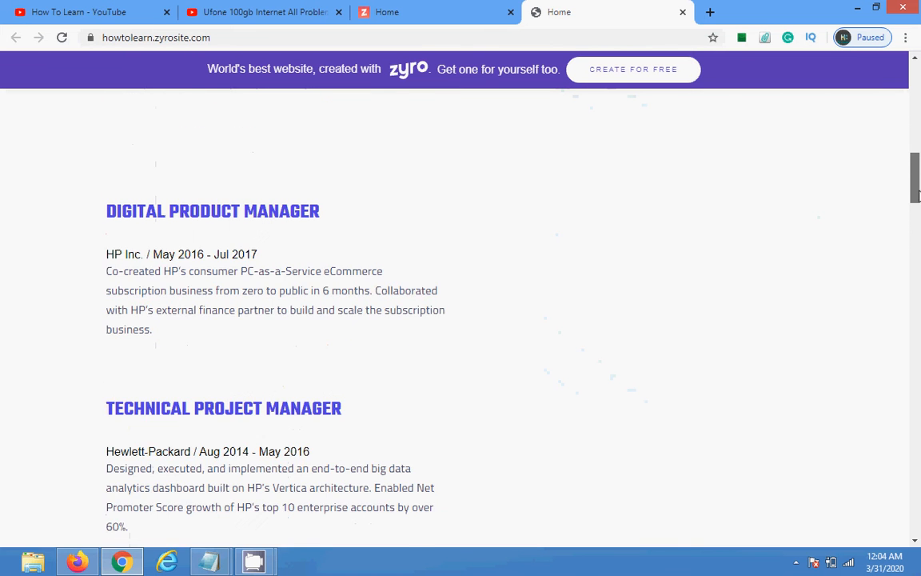
scroll(917, 196, up, 3)
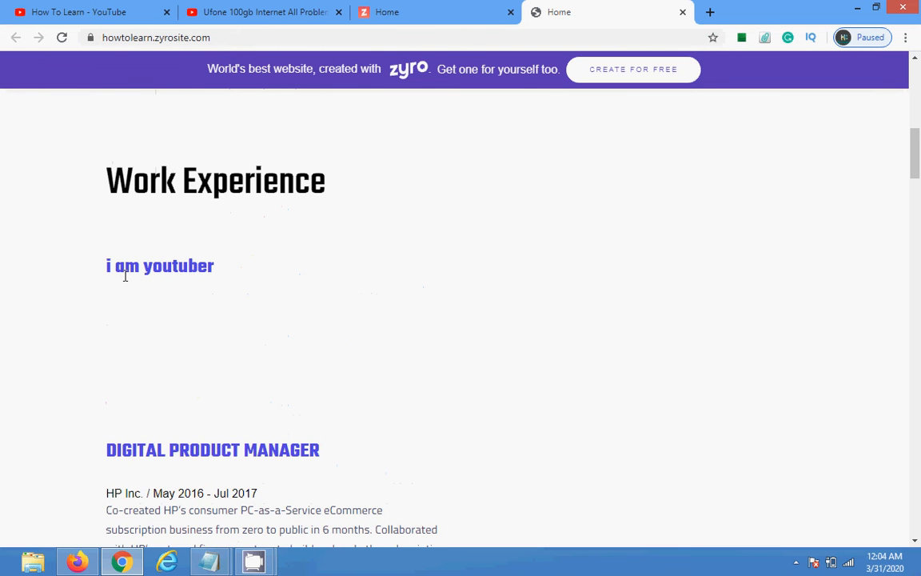
scroll(902, 152, up, 5)
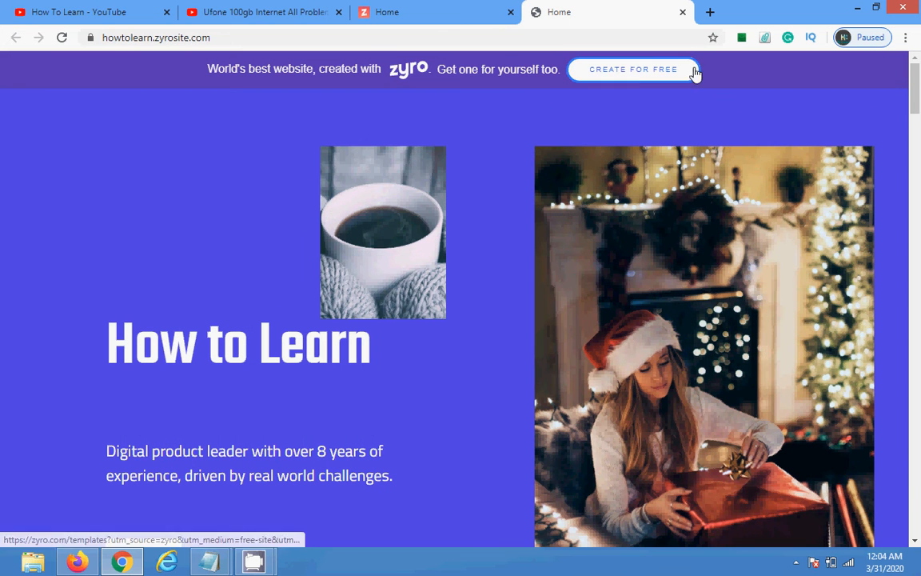
click(448, 8)
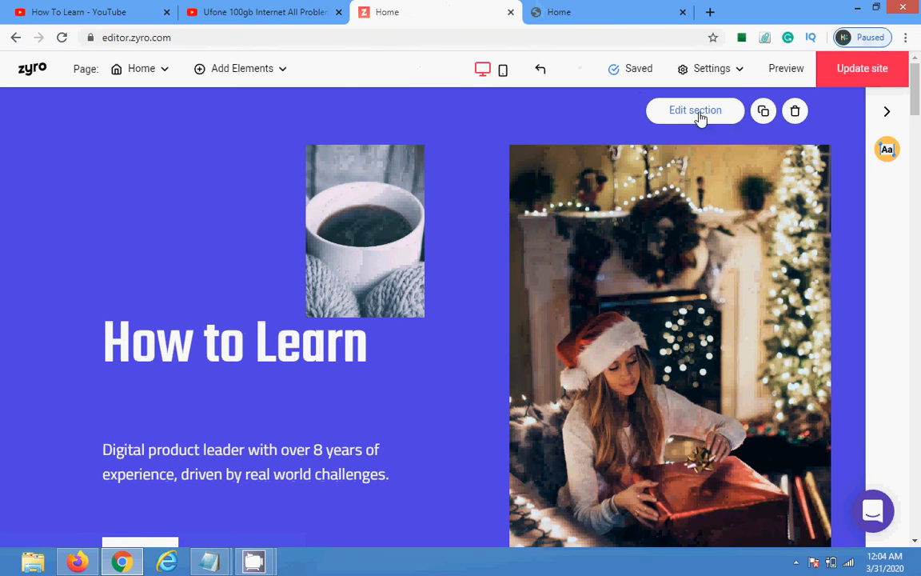
Step: Check the pages list, start a new page and cancel it, keeping only the Home page
drag(914, 77, 913, 72)
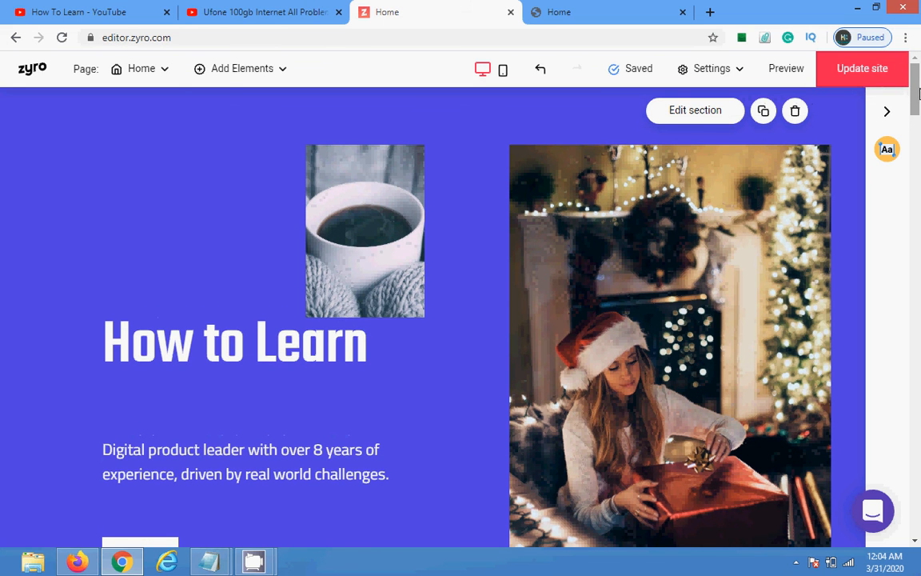
click(164, 76)
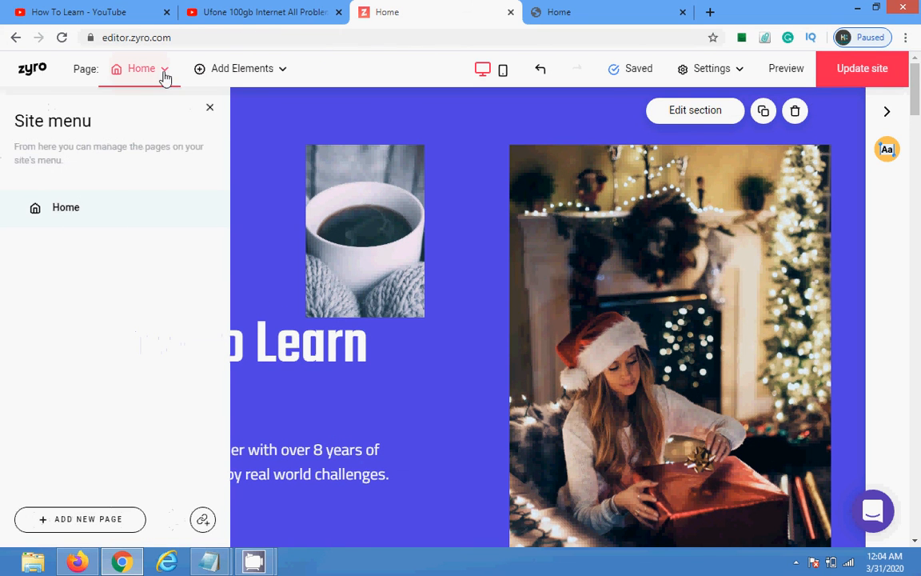
click(62, 208)
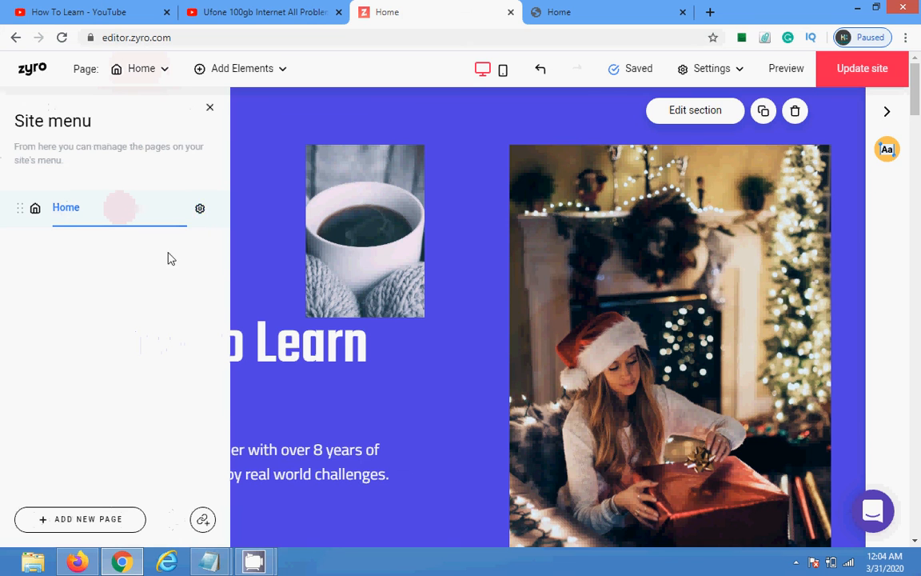
click(95, 520)
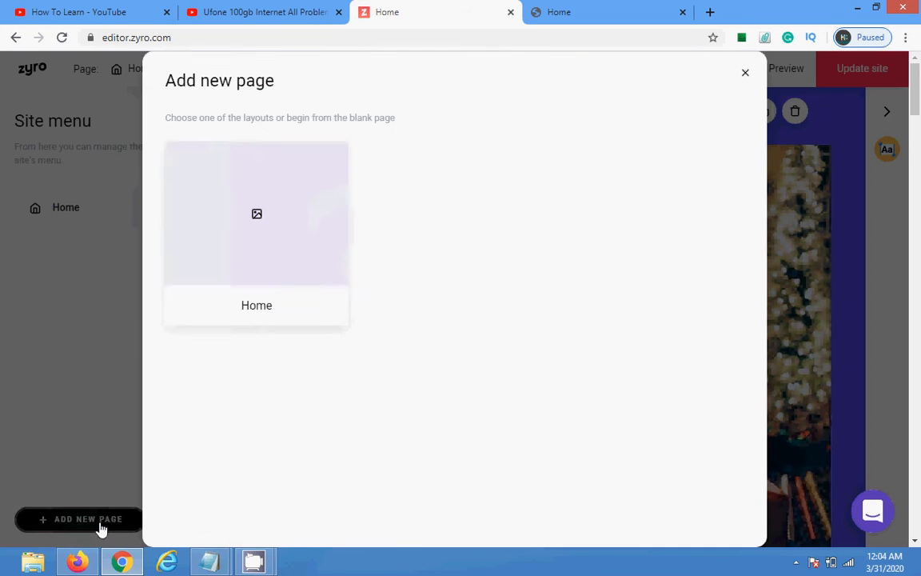
click(746, 73)
Step: Bring up the live howtolearn.zyrosite.com tab showing the How to Learn hero
drag(919, 125, 897, 88)
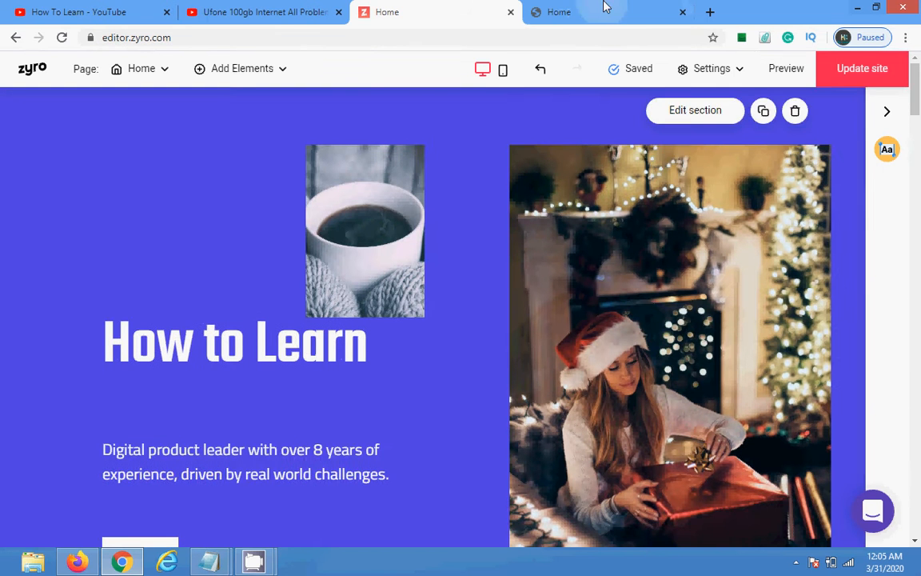
click(603, 6)
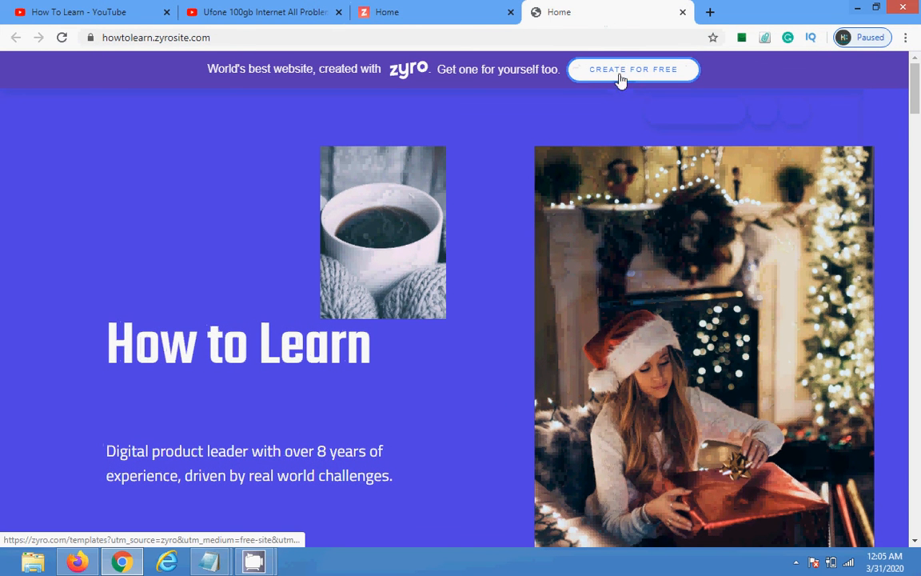
drag(919, 136, 919, 64)
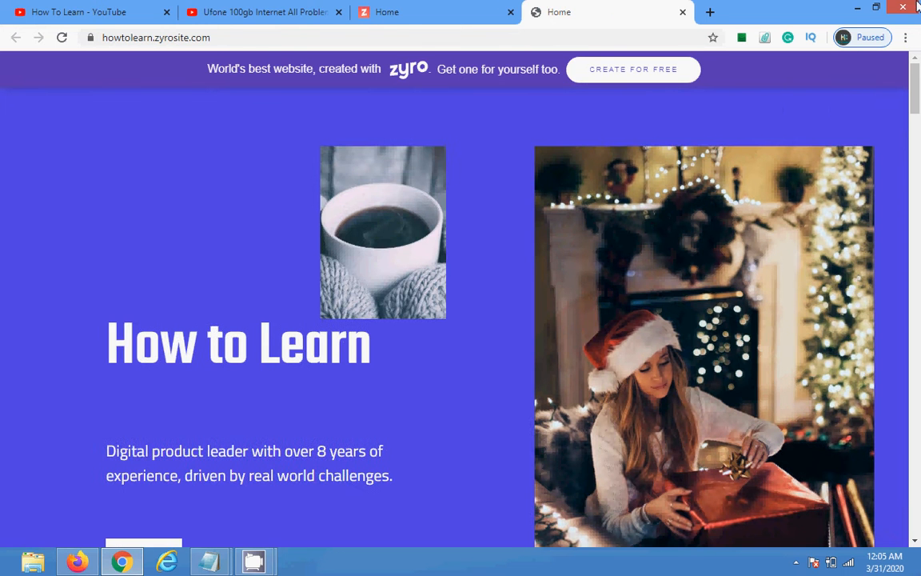
Step: Preview the How to Learn site, alternating phone and desktop layouts and ending on desktop
click(451, 10)
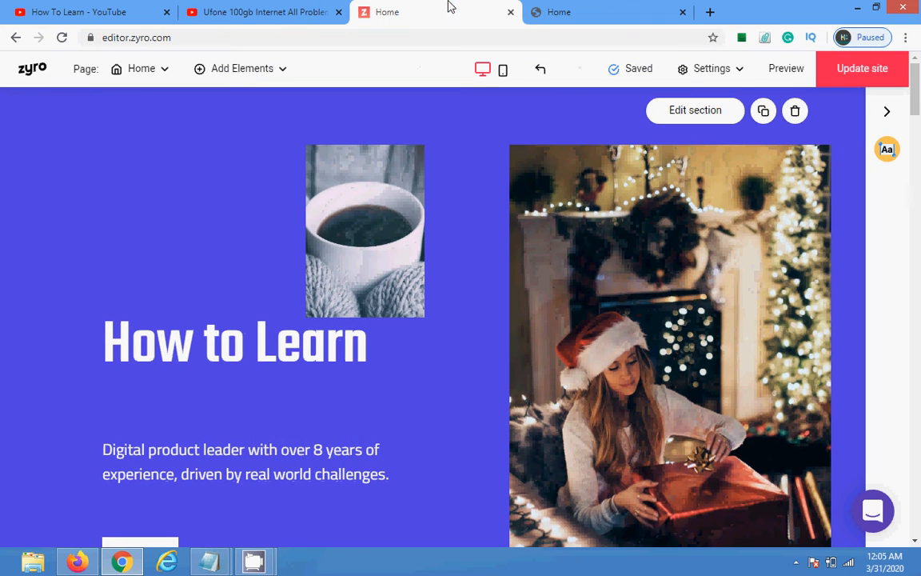
click(786, 72)
click(796, 72)
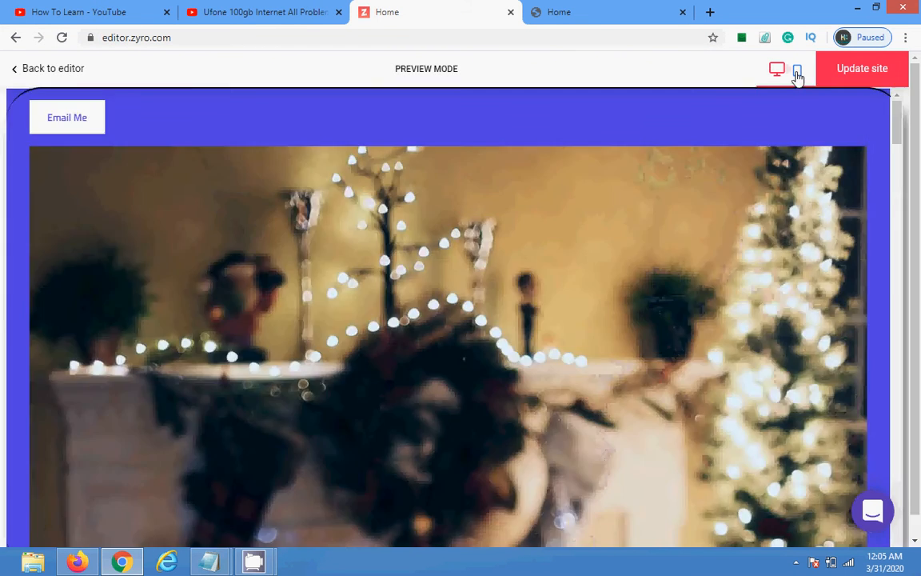
mouse_move(918, 119)
mouse_down()
mouse_move(919, 306)
mouse_move(918, 127)
mouse_up()
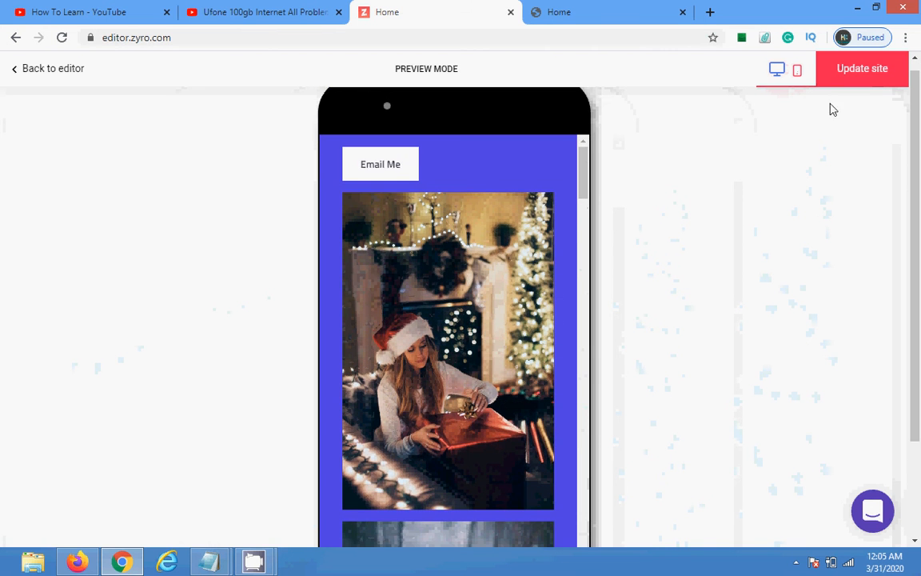
click(776, 68)
click(800, 72)
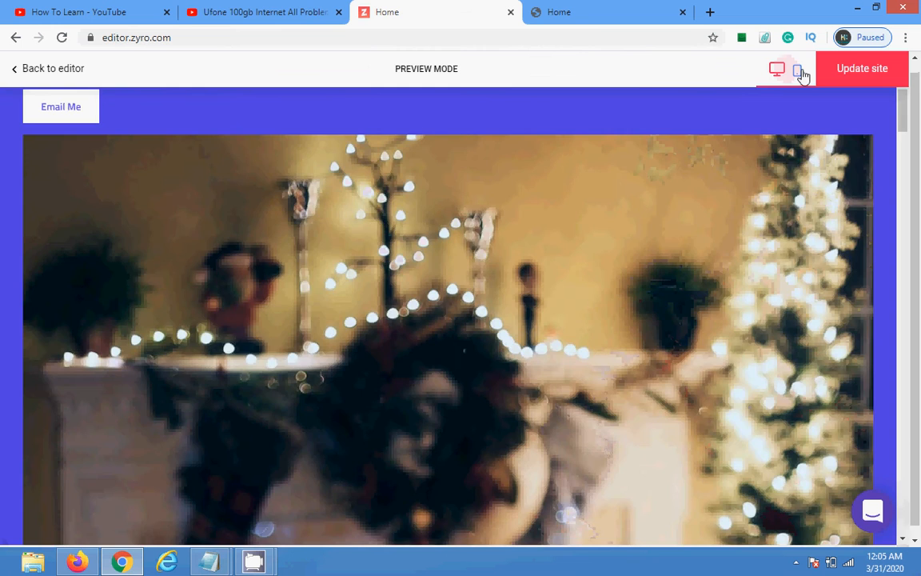
drag(584, 168, 657, 107)
click(777, 70)
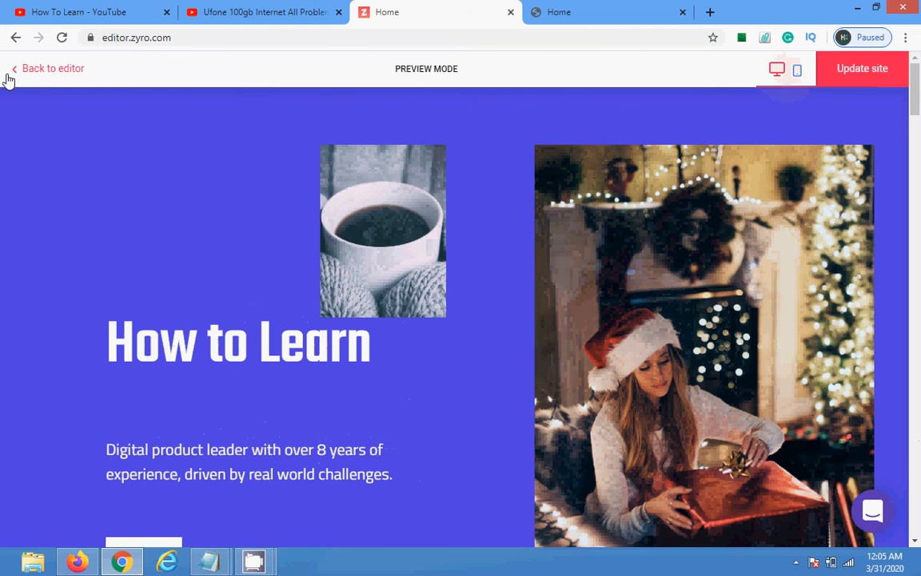
Step: Leave preview, confirm Settings > Domains lists the free howtolearn.zyrosite.com domain, and return to the editor
click(10, 72)
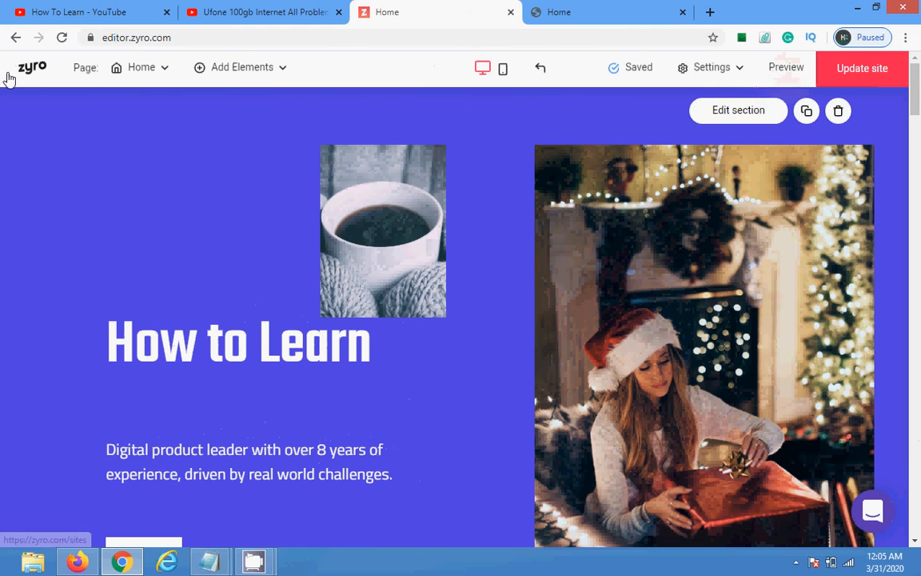
click(730, 76)
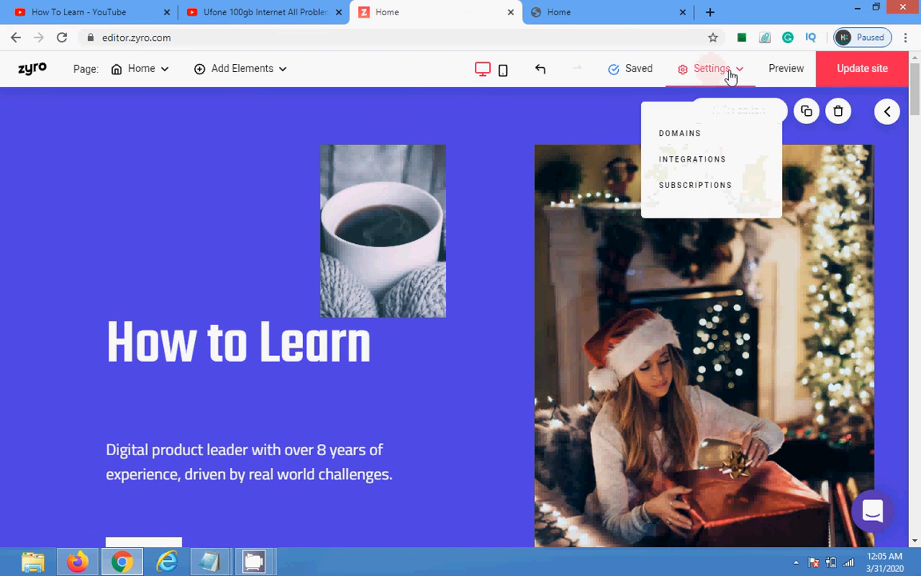
click(687, 136)
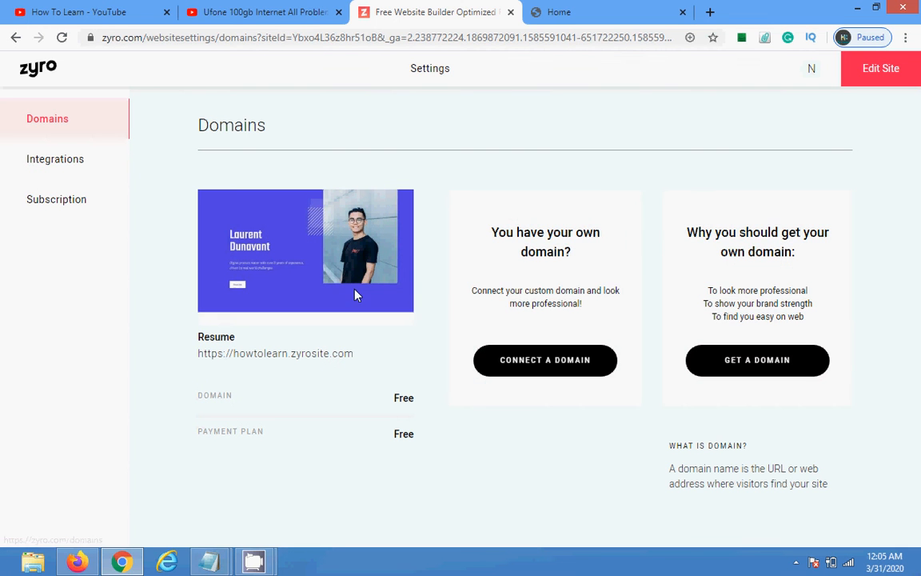
click(6, 39)
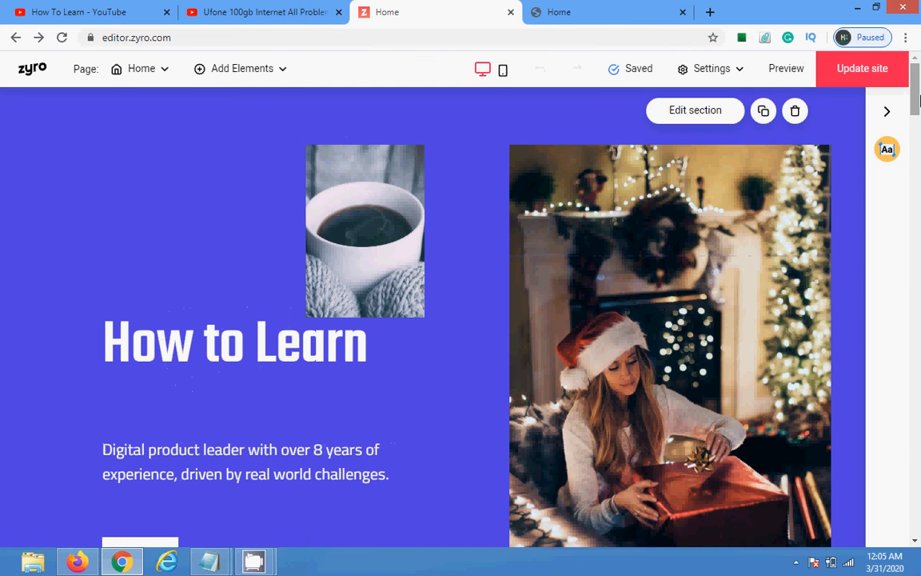
Step: Insert a My Skills section below the hero
drag(918, 128, 919, 157)
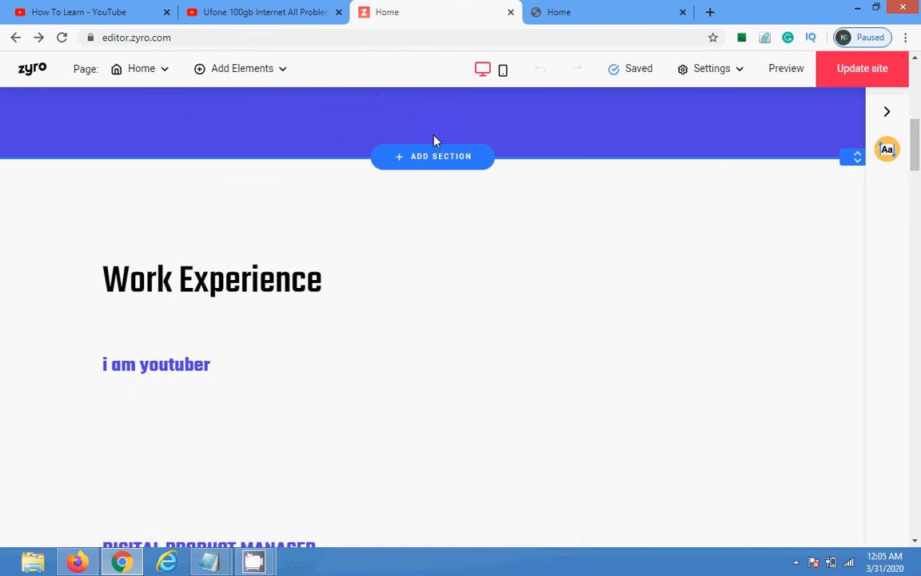
click(434, 156)
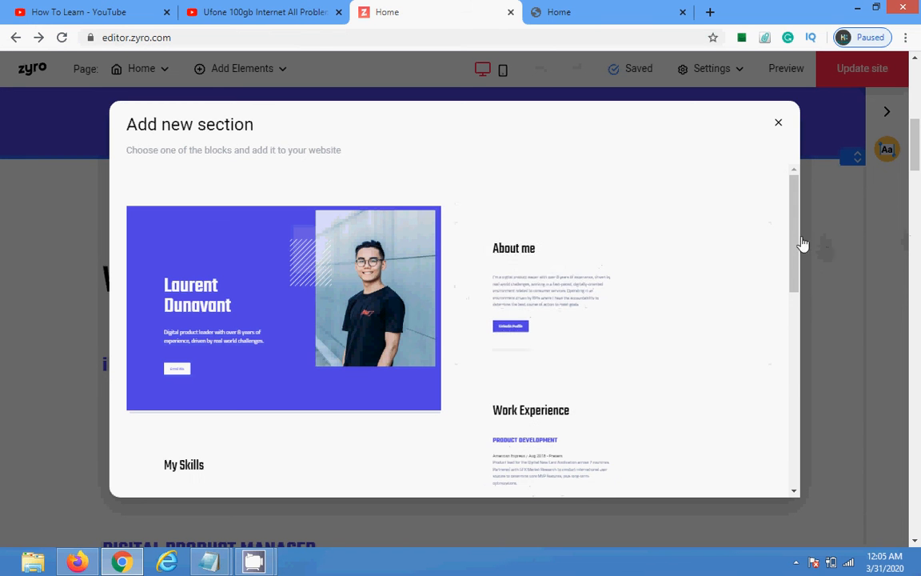
drag(793, 250, 803, 335)
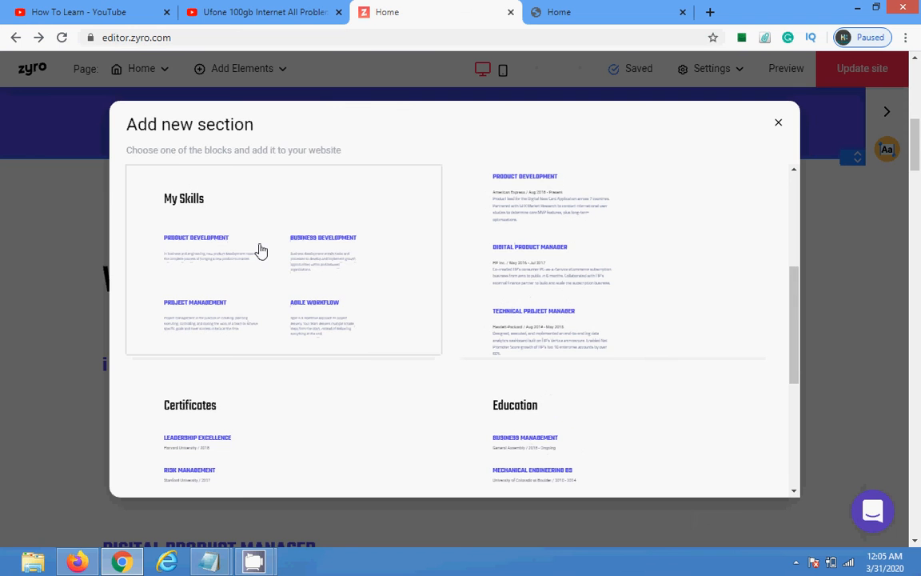
click(212, 238)
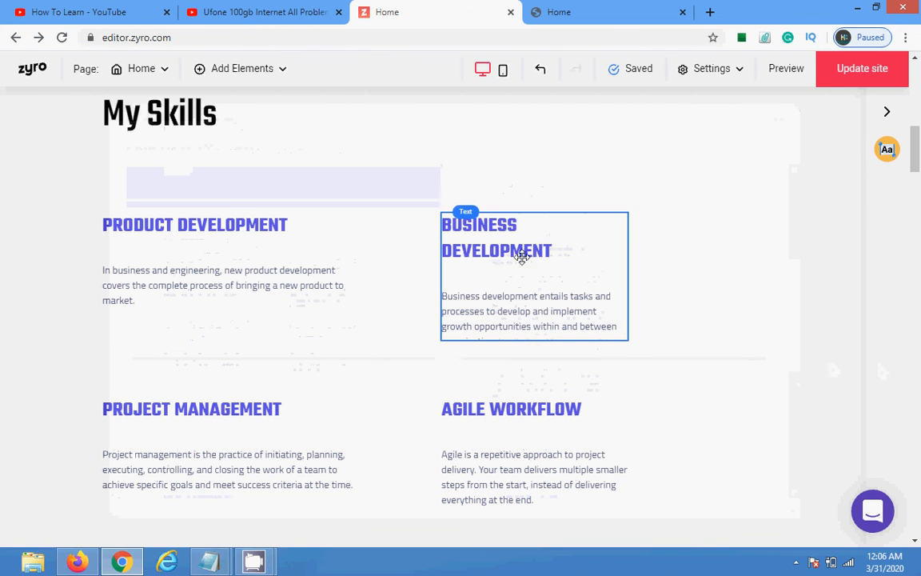
Step: Delete the Product Development entry, leaving three skills
click(256, 247)
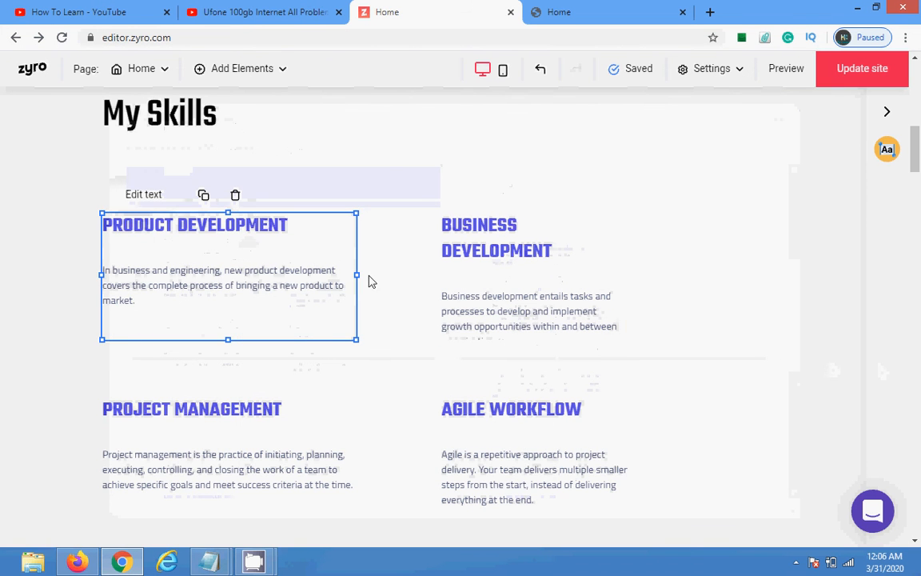
click(237, 195)
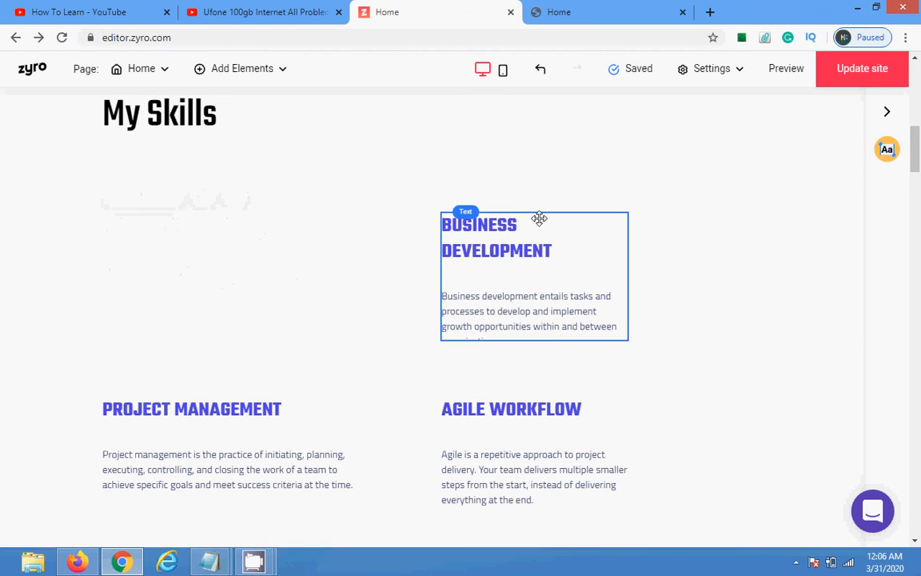
drag(916, 148, 919, 70)
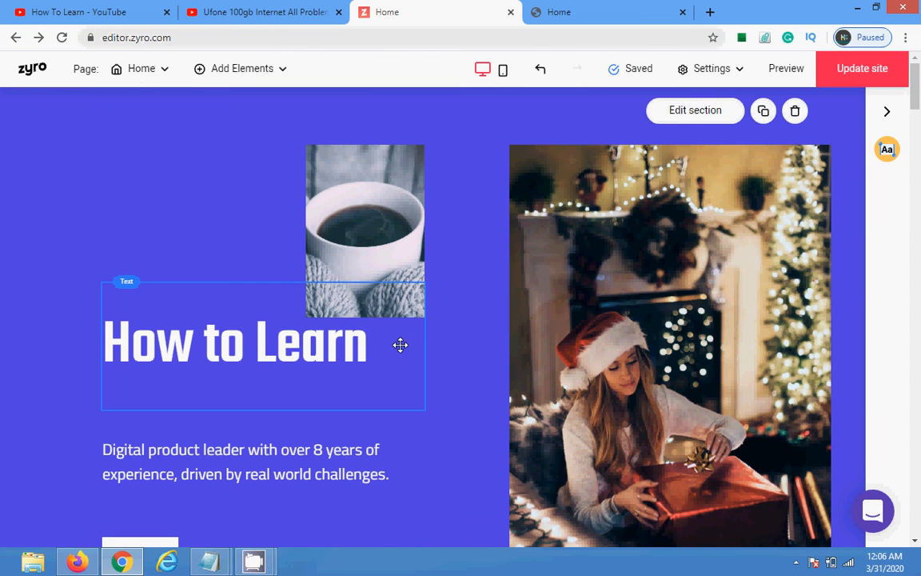
Step: Widen the coffee-cup image leftward to the heading's edge, republish, and switch to the live site
click(347, 206)
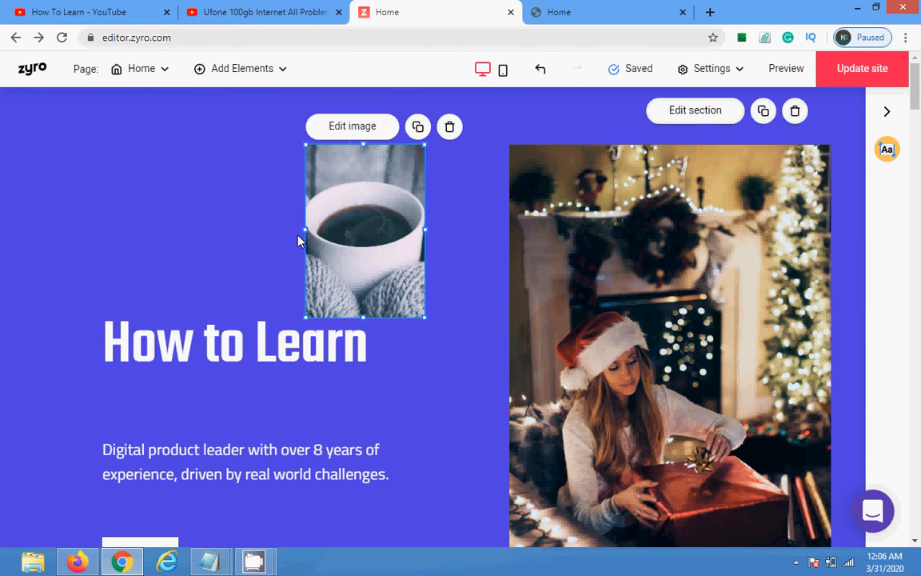
drag(305, 230, 91, 182)
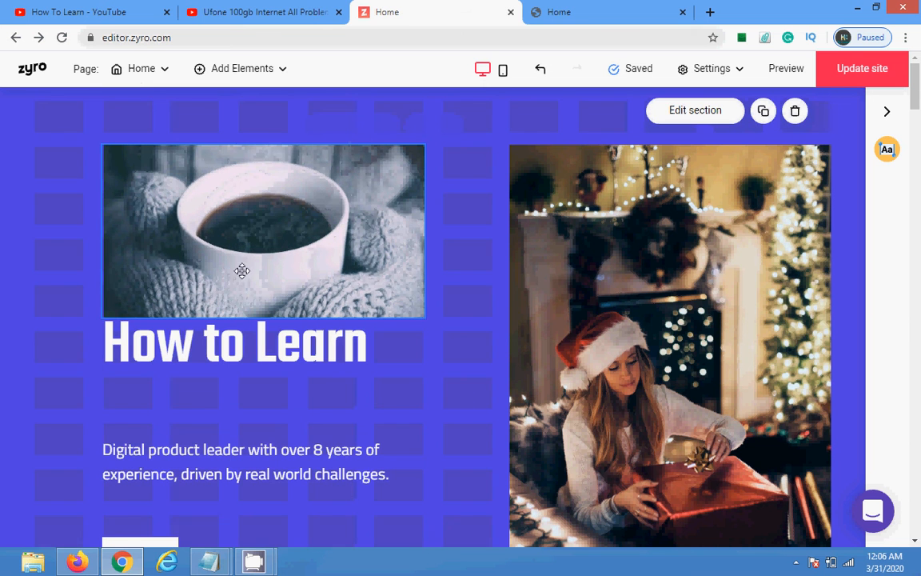
click(884, 68)
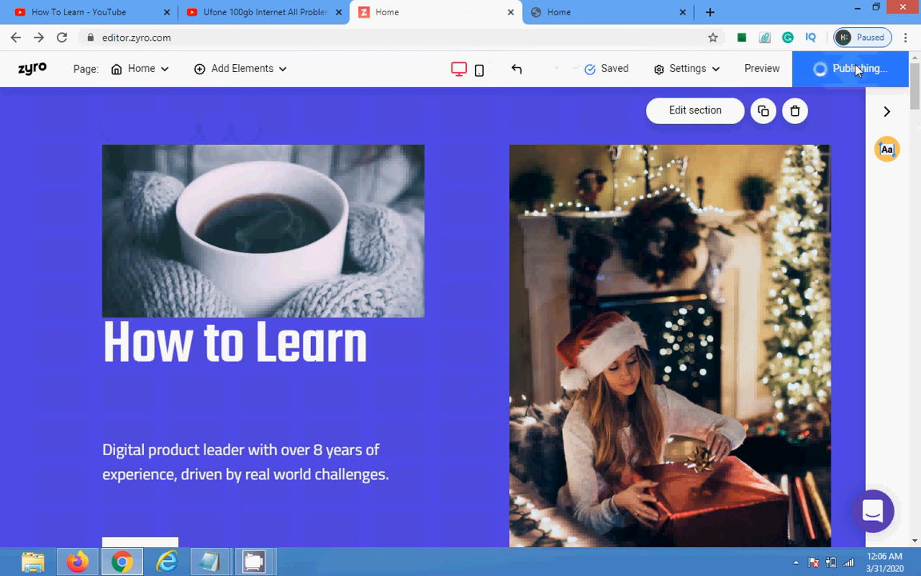
click(631, 6)
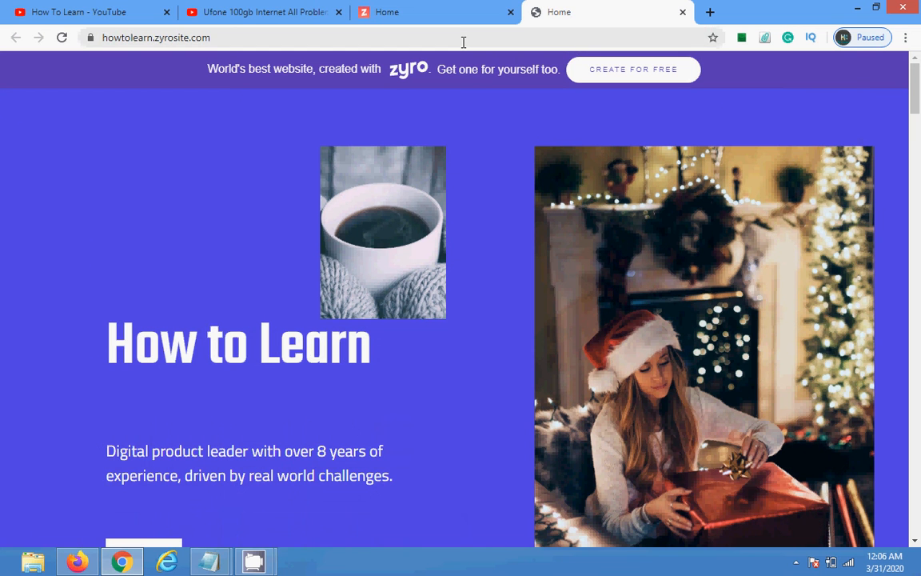
Step: Reload the live site and re-enter howtolearn.zyrosite.com in the address bar
click(61, 37)
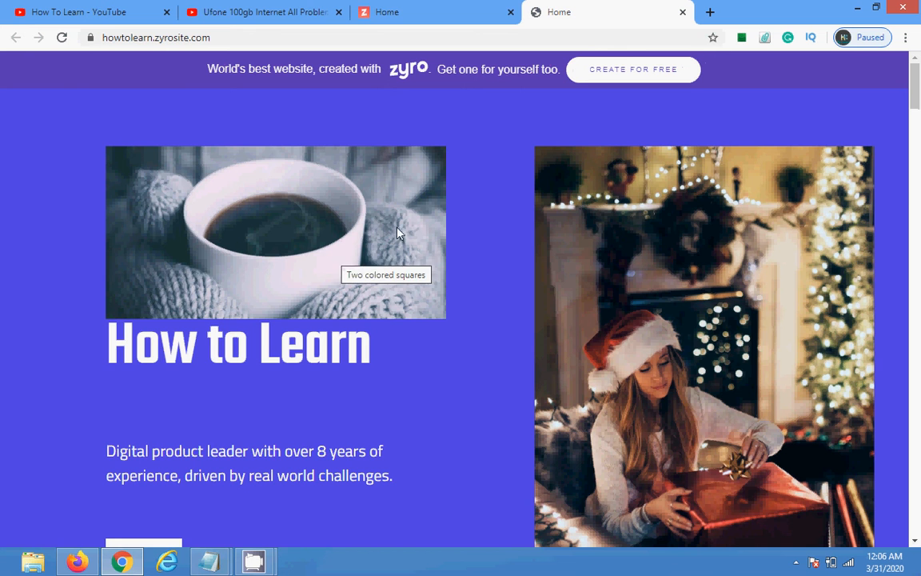
drag(917, 86, 893, 20)
click(437, 38)
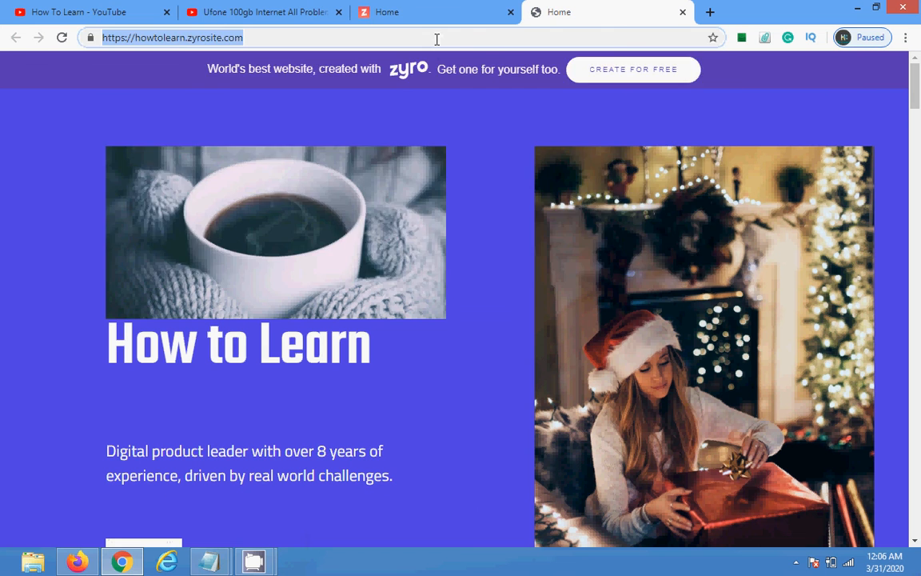
text(howtole)
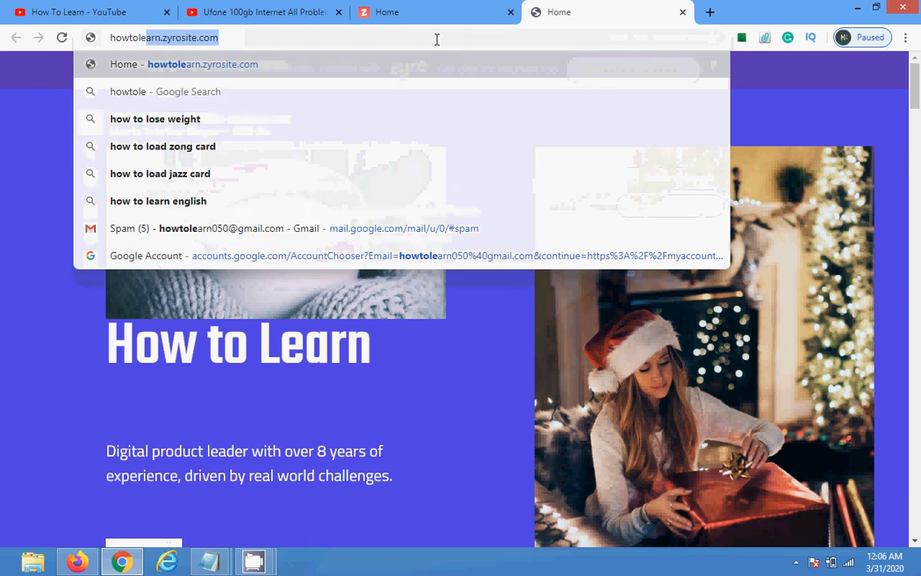
text(arn)
key(BackSpace)
text(.)
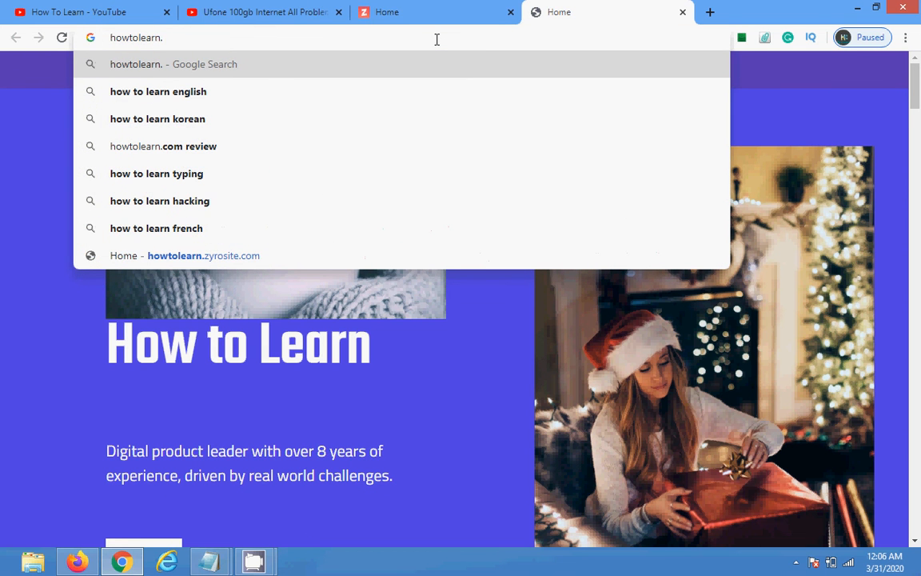
text(zy)
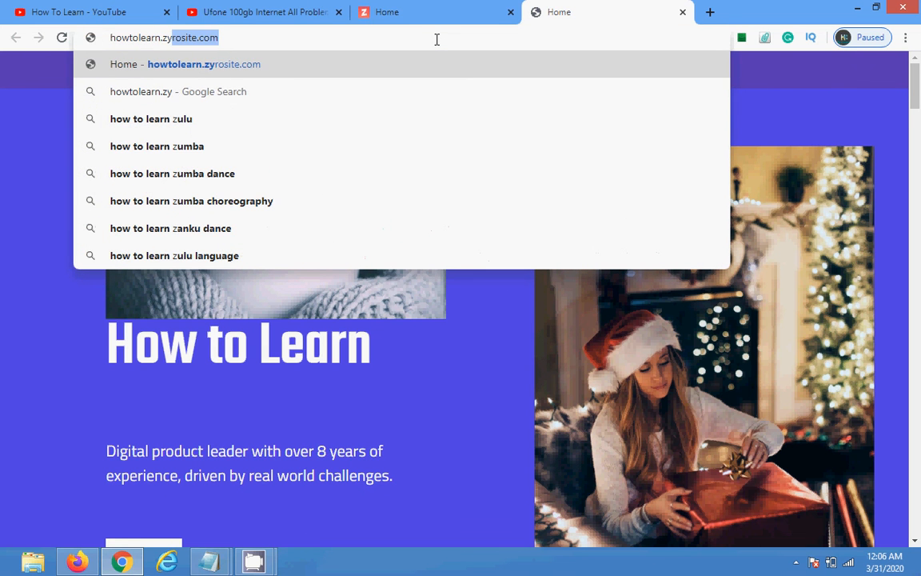
text(rosite.com)
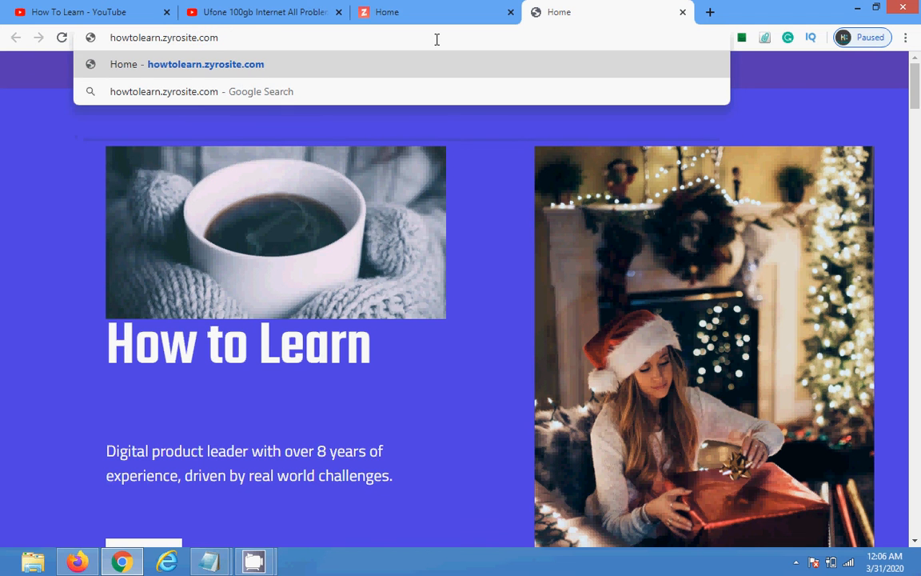
key(Return)
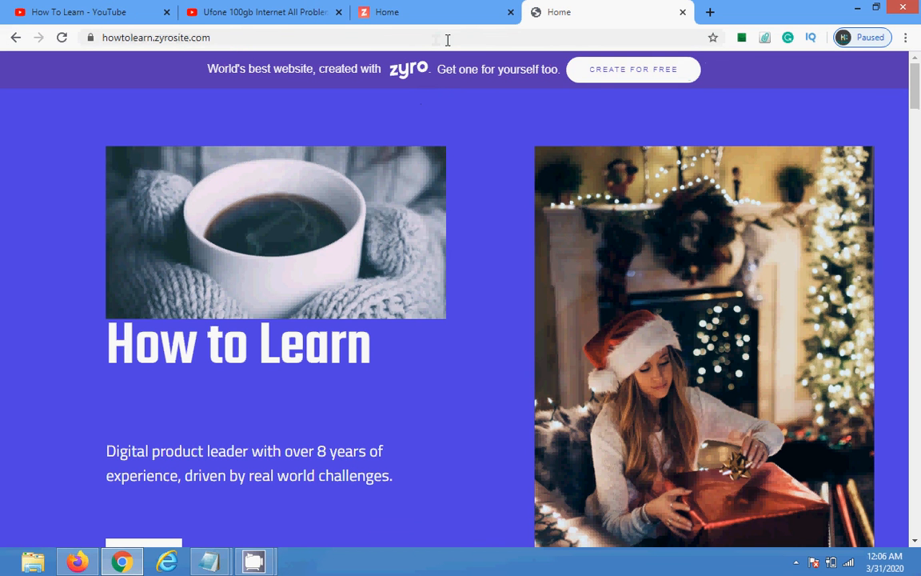
Step: Go to google.com from the address bar
click(447, 40)
text(goog)
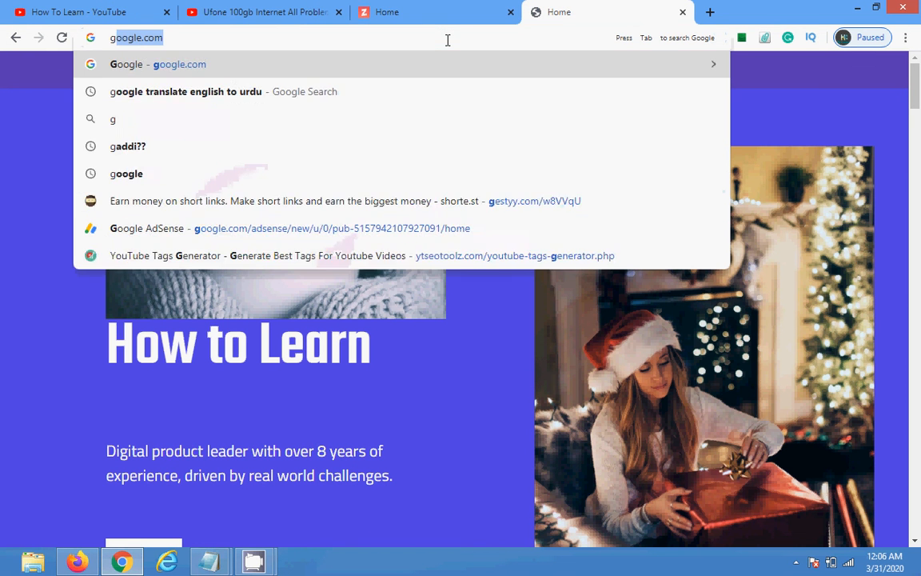
text(le)
key(Return)
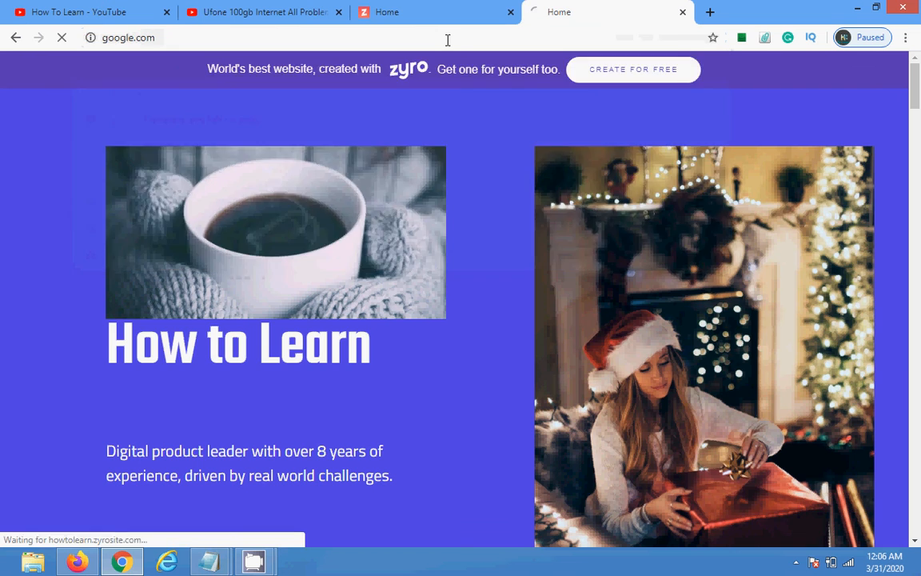
Step: Enter howtolearn.zyrosite, retry after the connection-refused error, then go Back and Forward until it loads
click(392, 41)
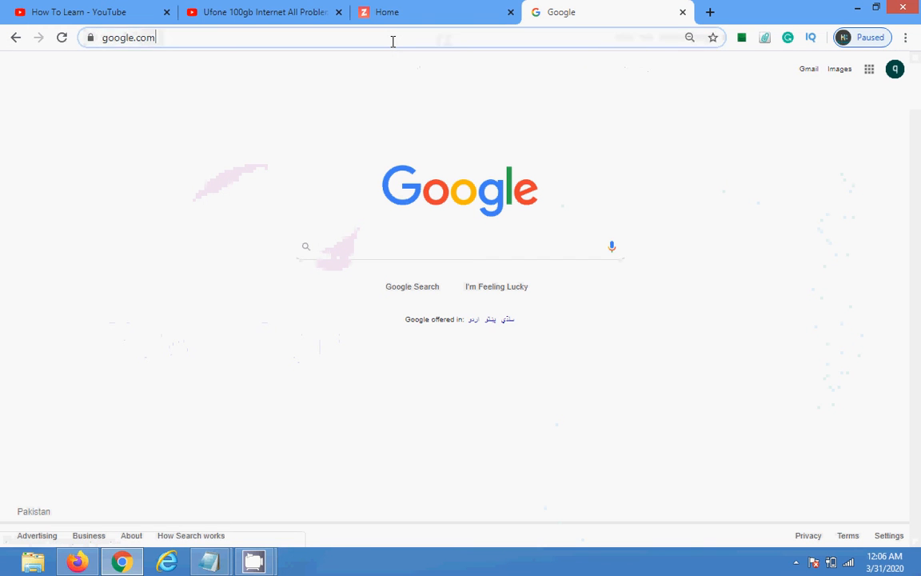
text(howto)
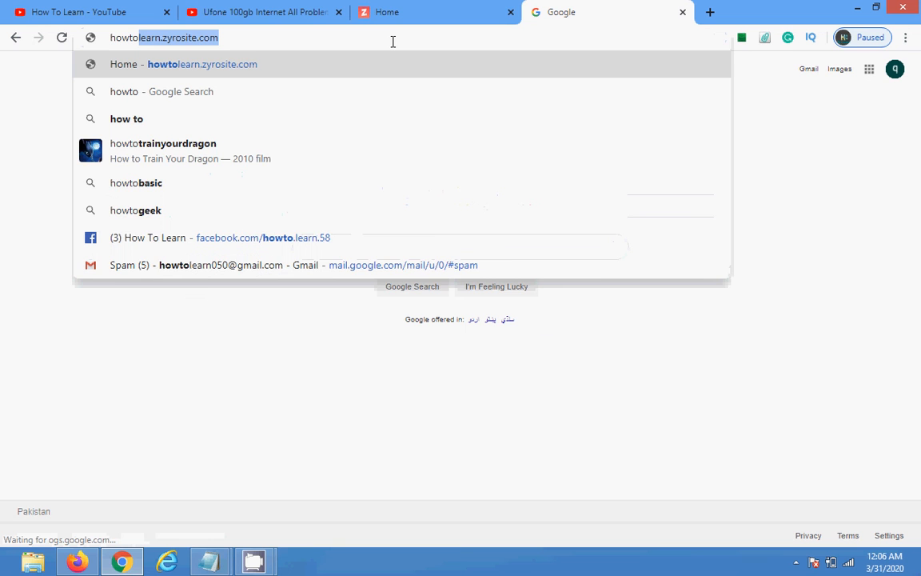
text(learn)
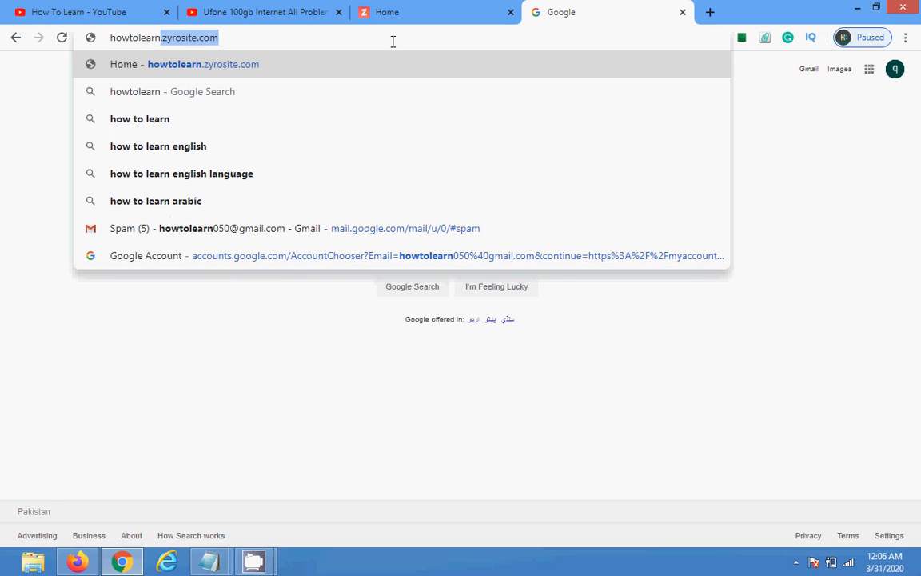
text(.zyr)
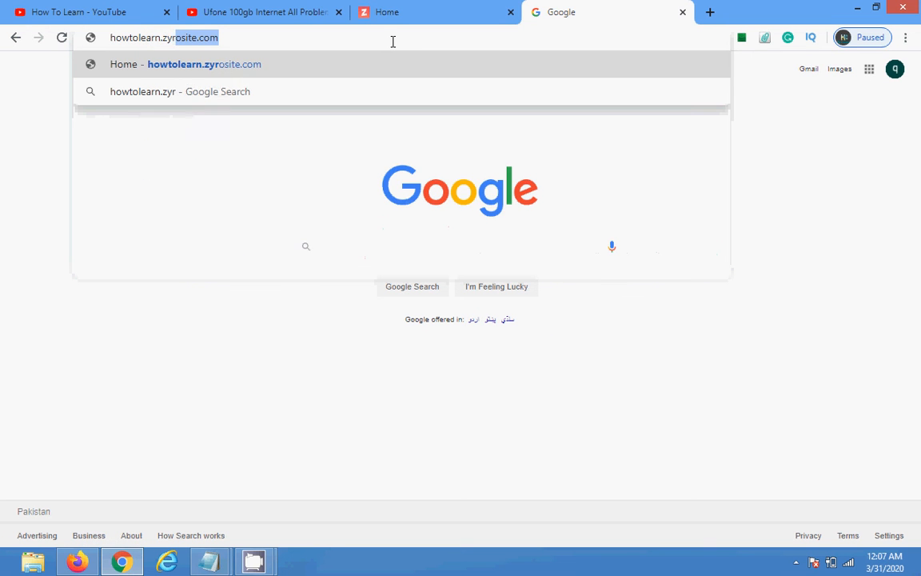
text(o)
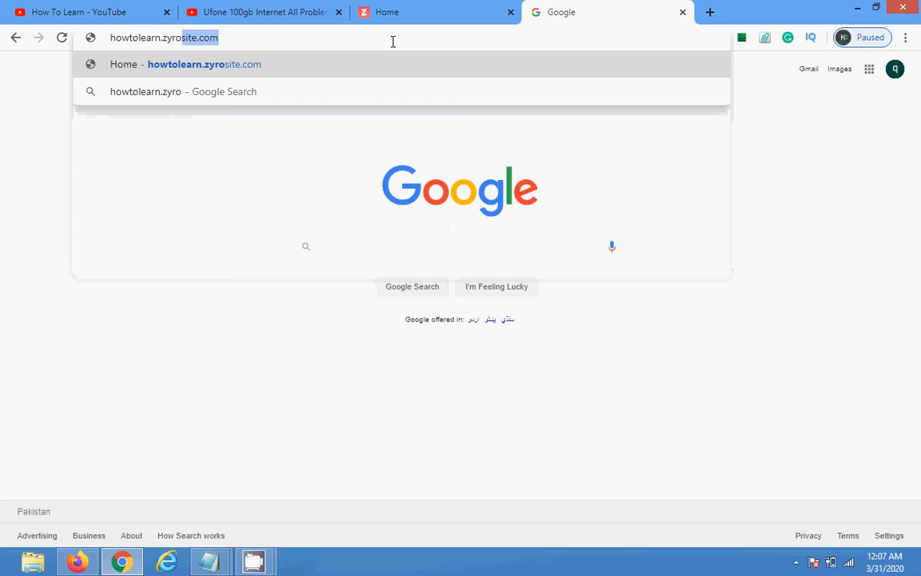
text(site)
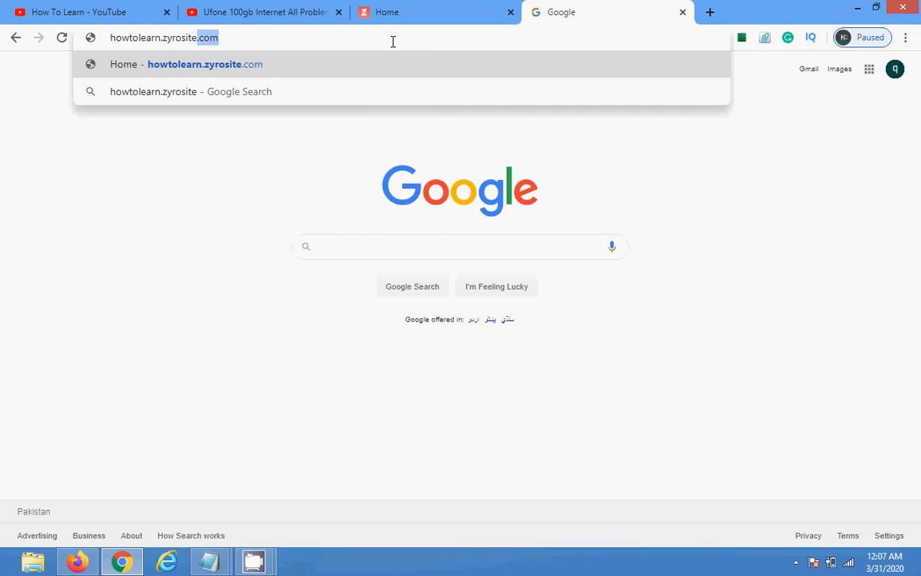
key(Return)
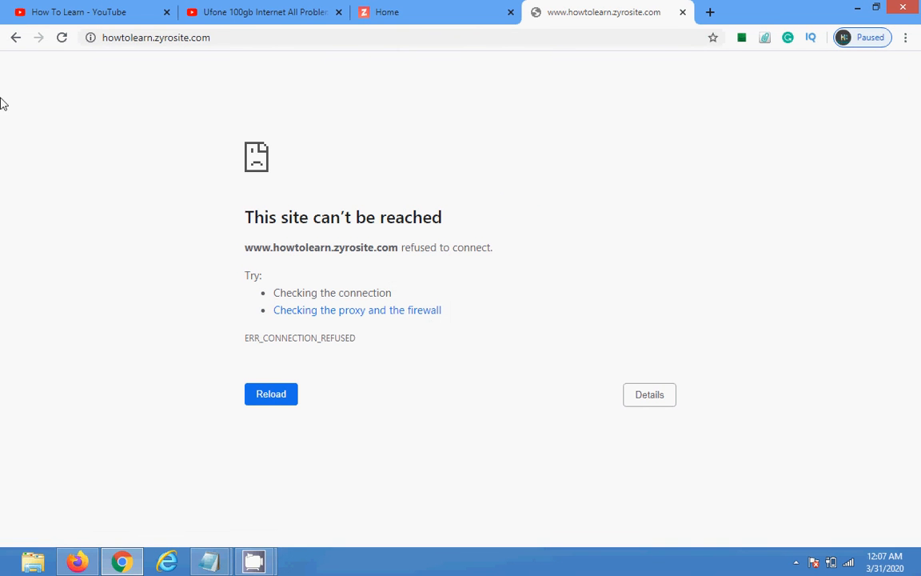
click(62, 44)
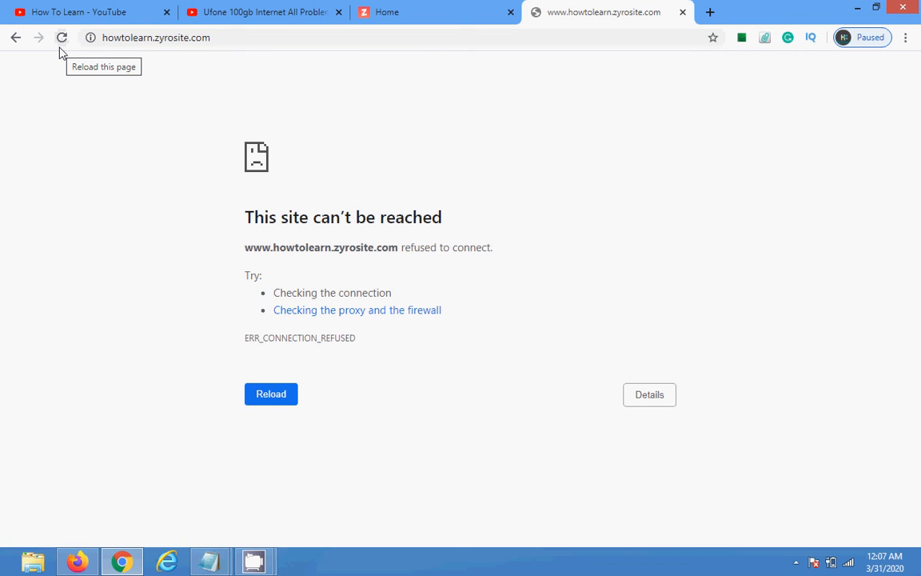
click(236, 36)
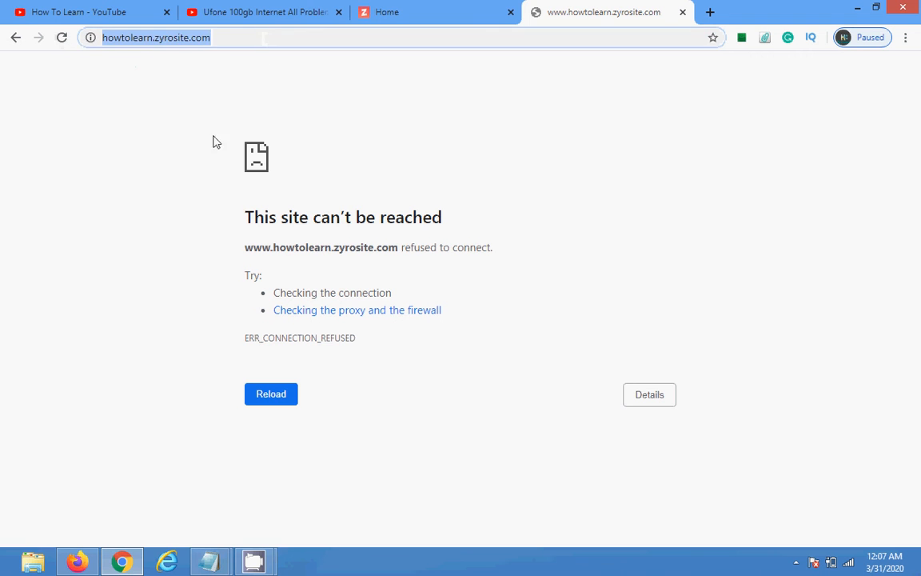
click(287, 400)
click(290, 400)
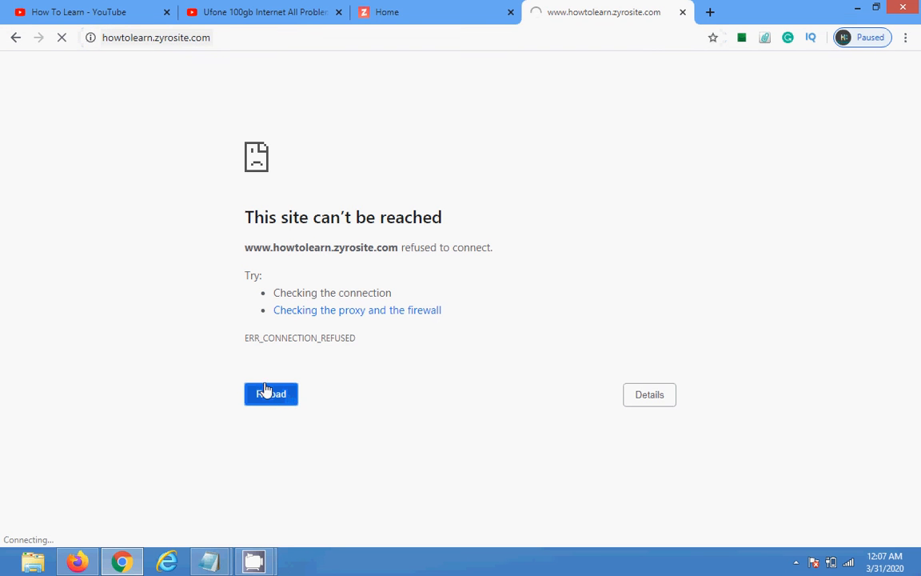
click(14, 40)
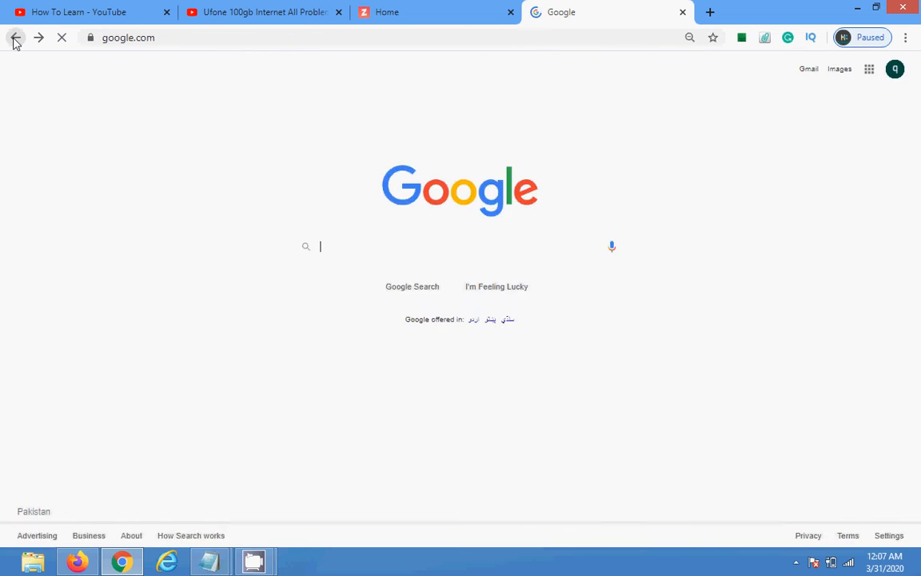
click(14, 40)
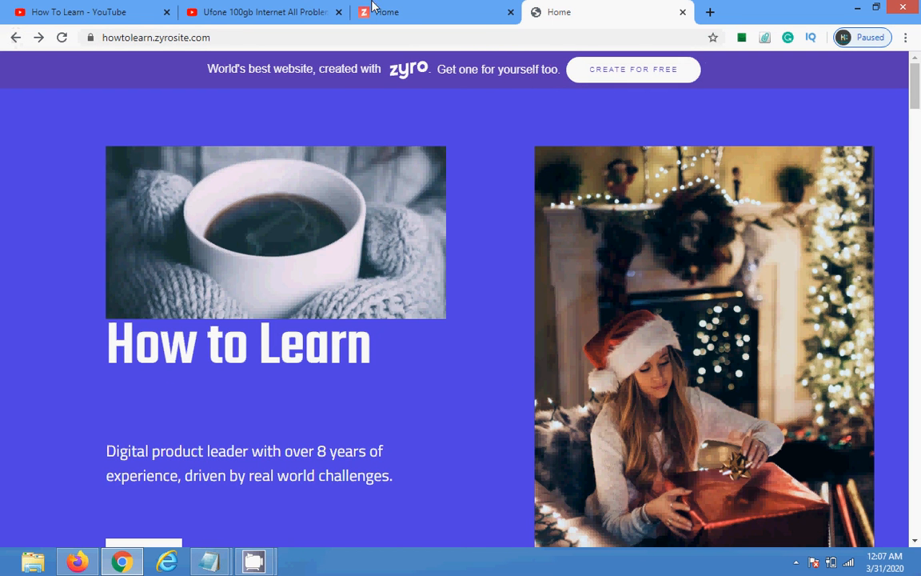
Step: In the editor tab, dismiss the 'Website changes are published' notice
click(474, 7)
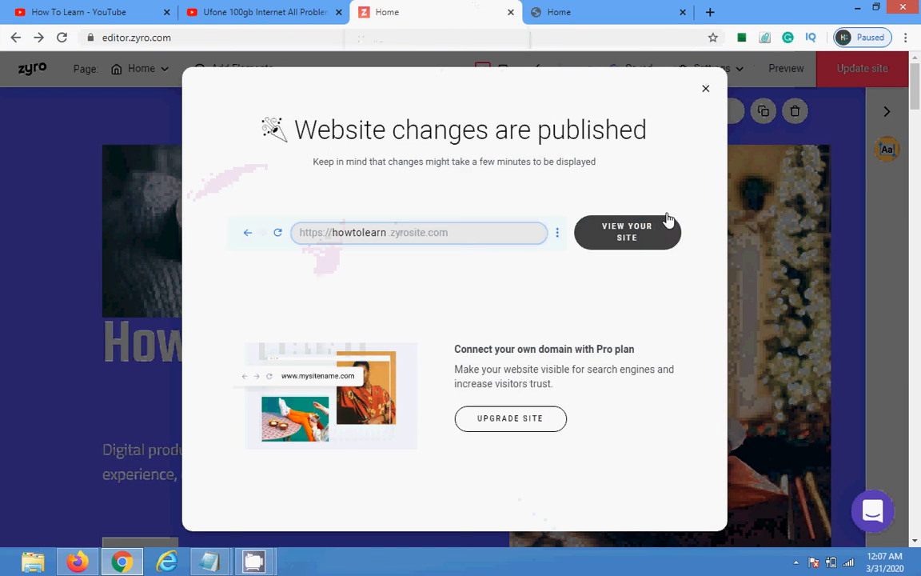
click(705, 89)
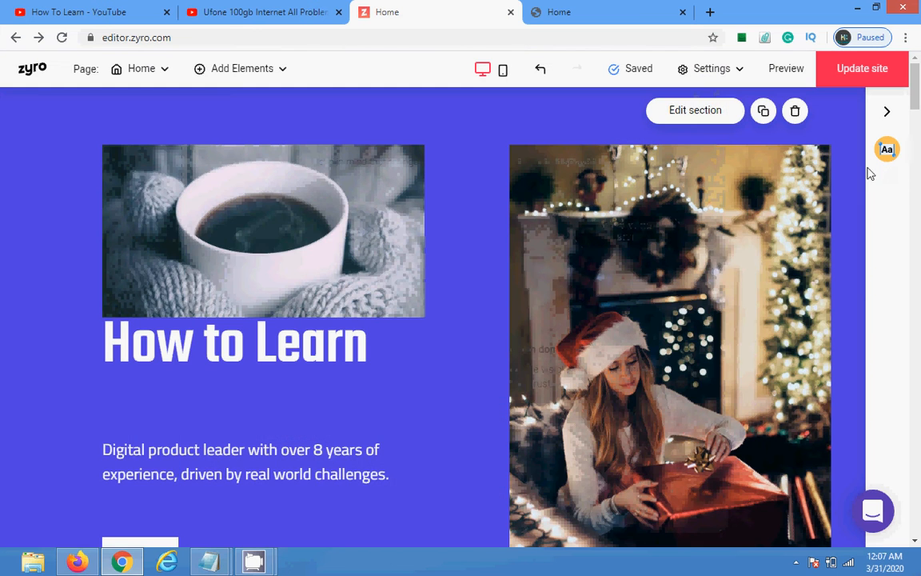